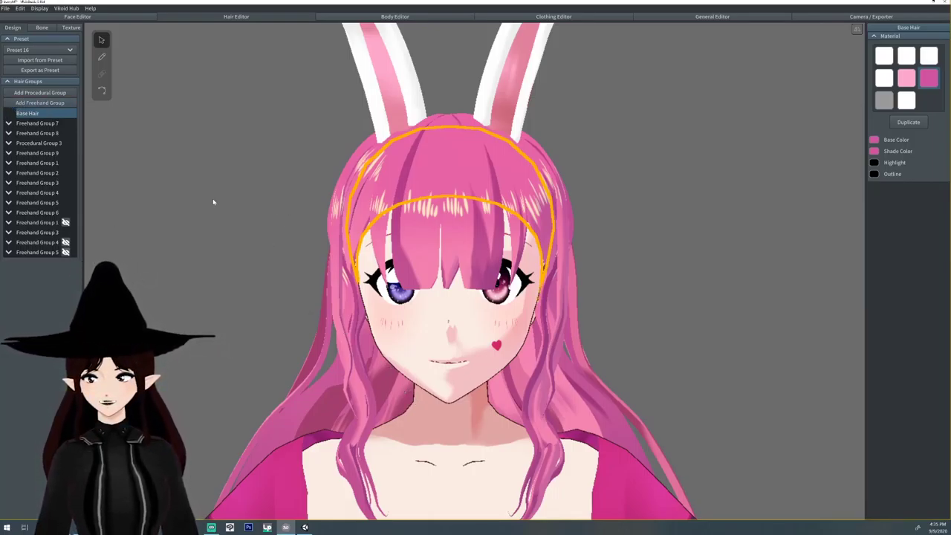
Duplicate the material of the wide central bang strand over the purple eye and set the copy's base color to yellow (#FFFF72)
left_click(265, 207)
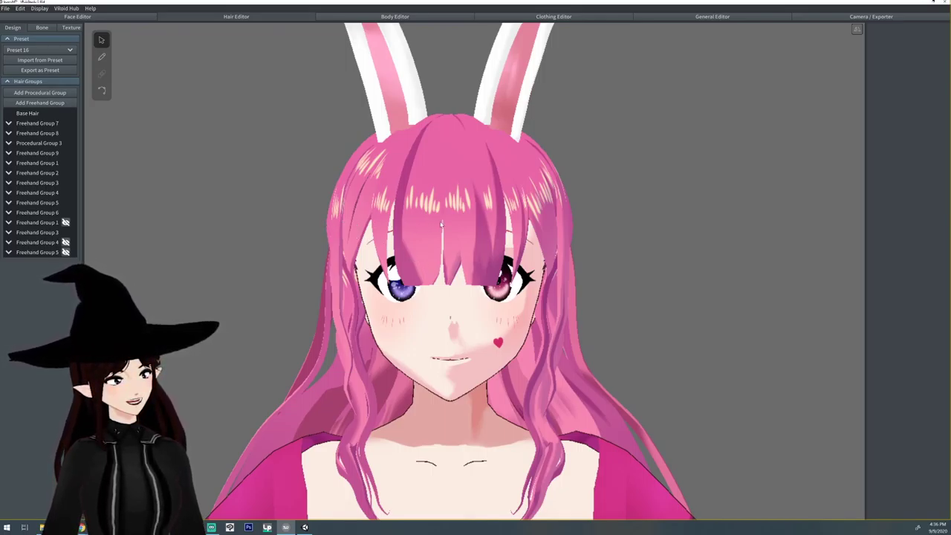
right_click_drag(388, 230, 377, 225)
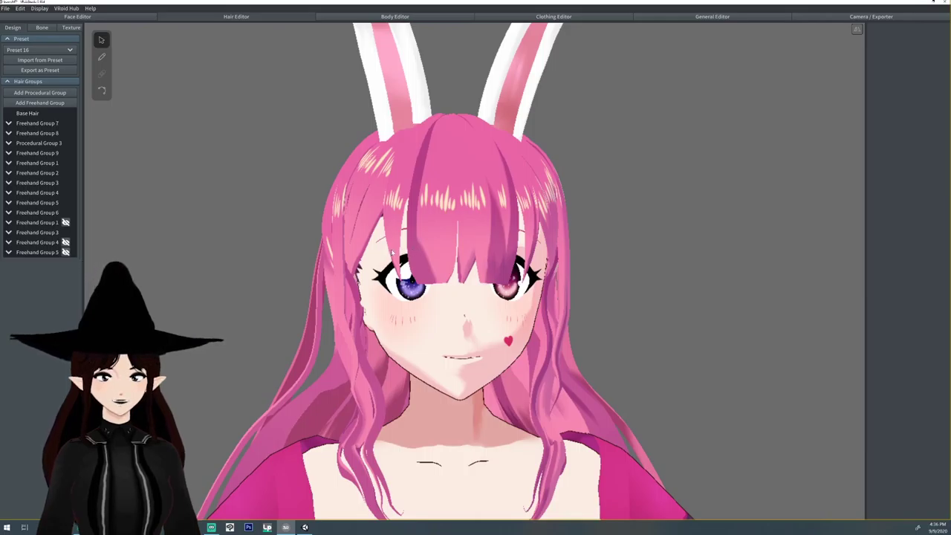
left_click(392, 251)
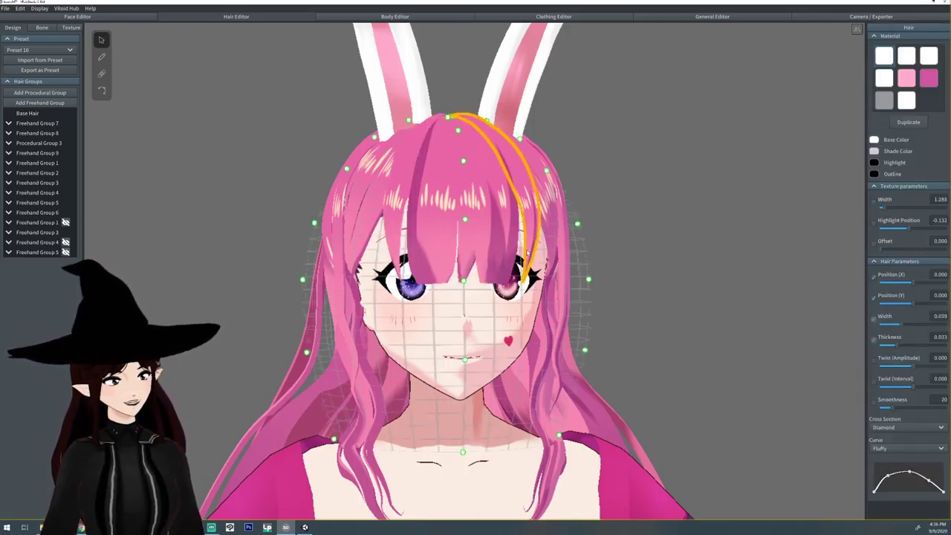
right_click_drag(527, 253, 419, 235)
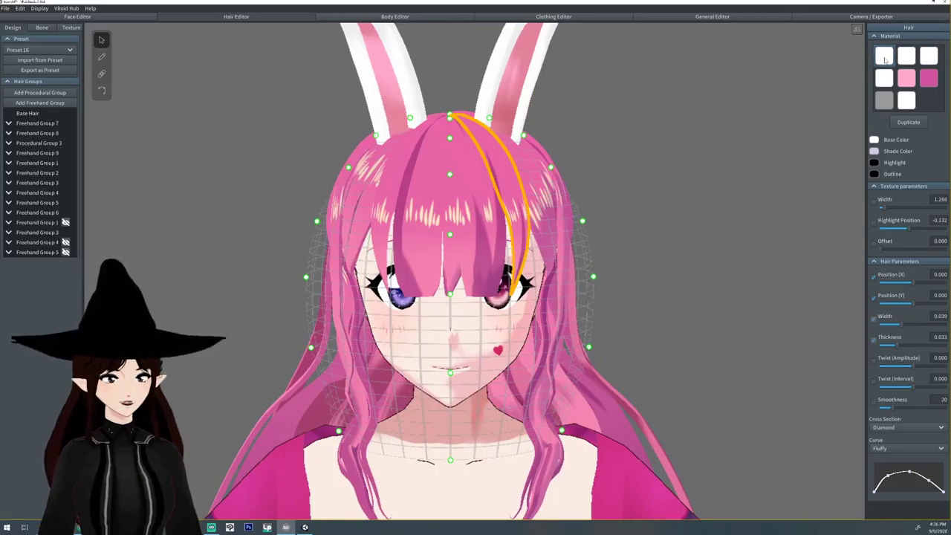
left_click(429, 240)
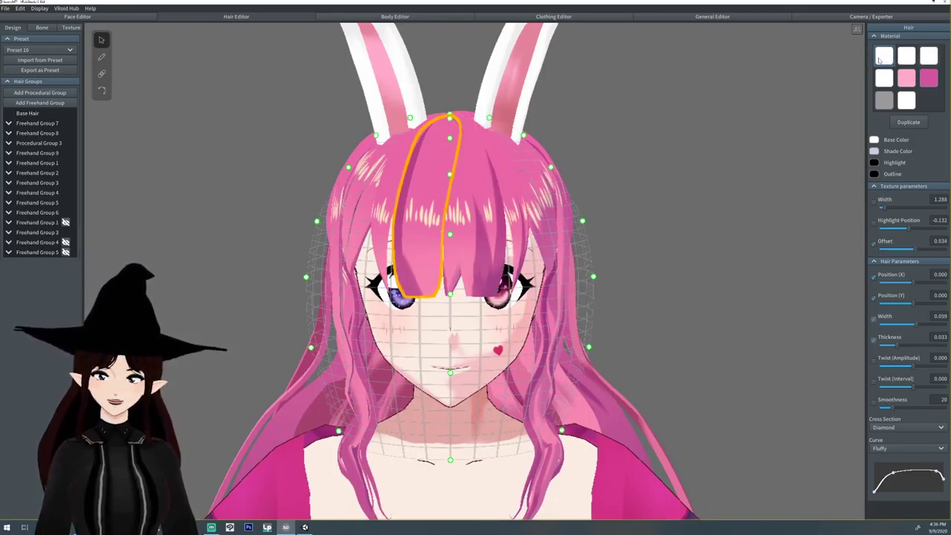
left_click(917, 124)
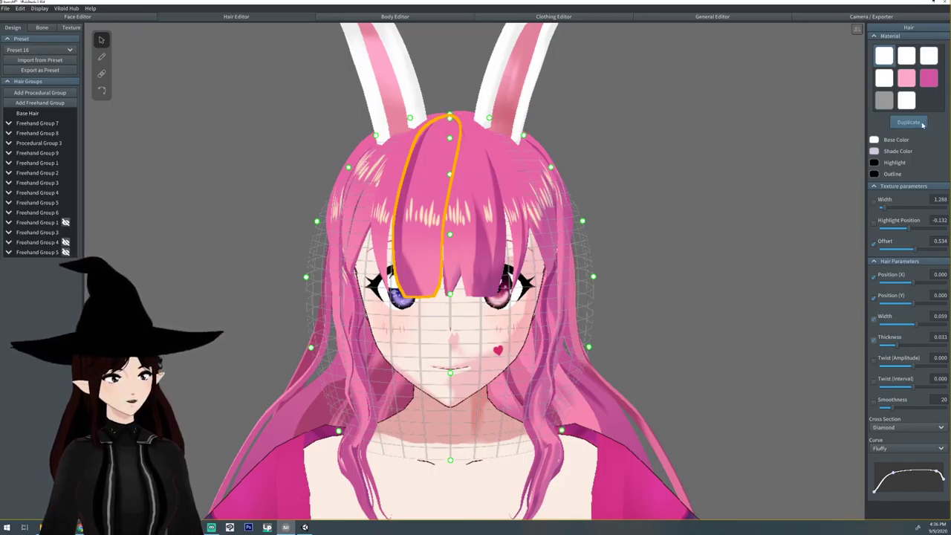
left_click(930, 100)
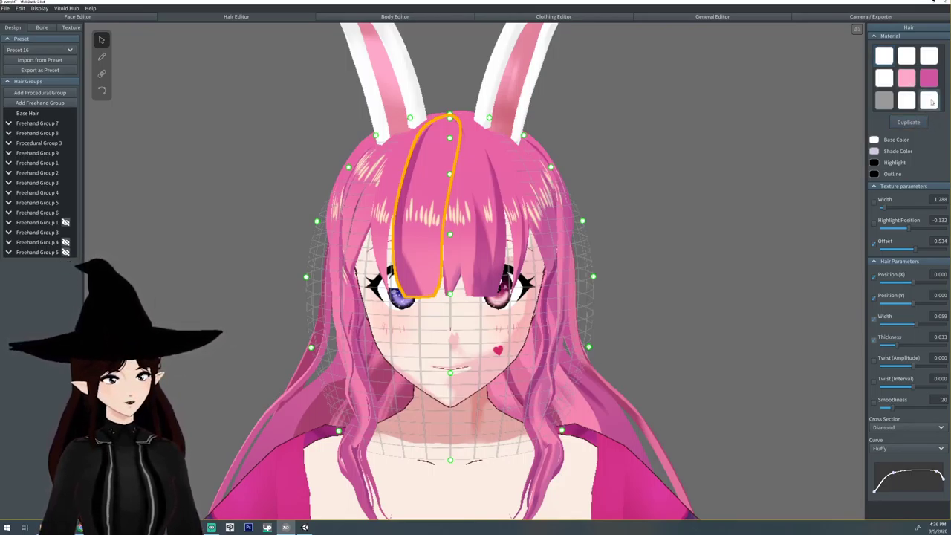
left_click(875, 140)
left_click_drag(796, 160, 823, 155)
left_click(451, 234)
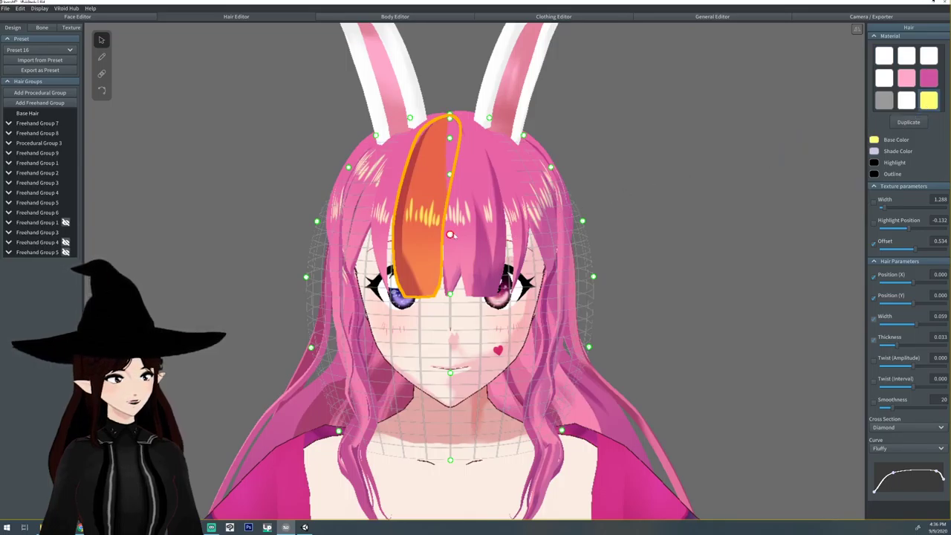
Assign the yellow duplicate material to the remaining four bang strands across the forehead
left_click(464, 237)
left_click(928, 102)
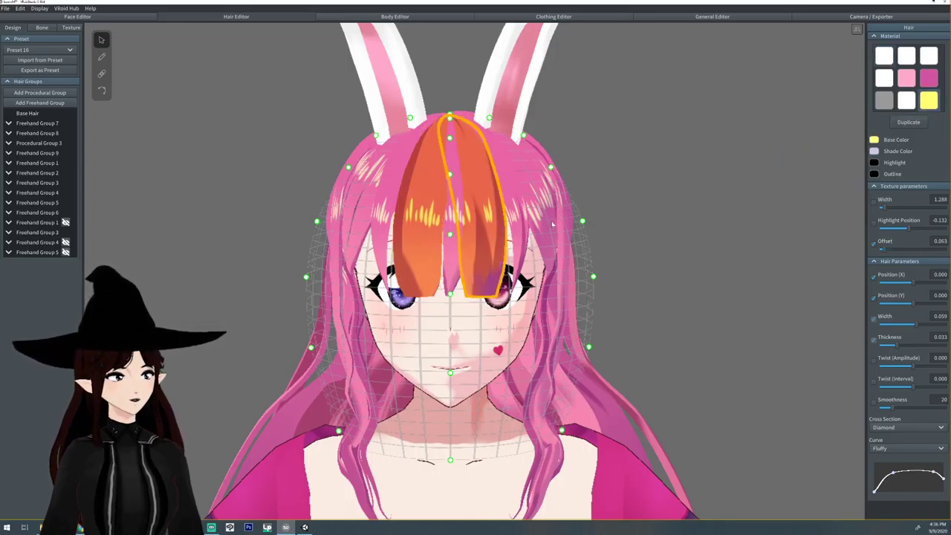
left_click(452, 273)
left_click(930, 100)
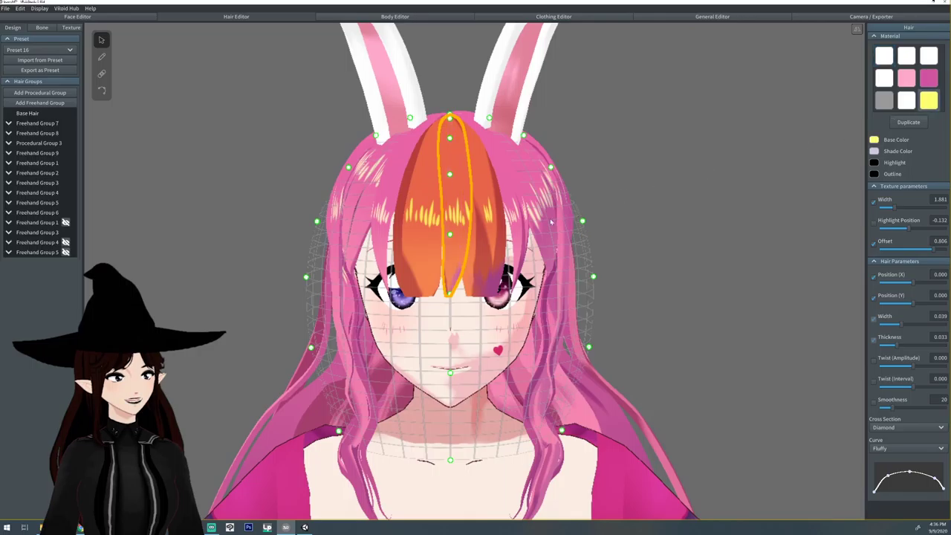
left_click(532, 227)
left_click(938, 101)
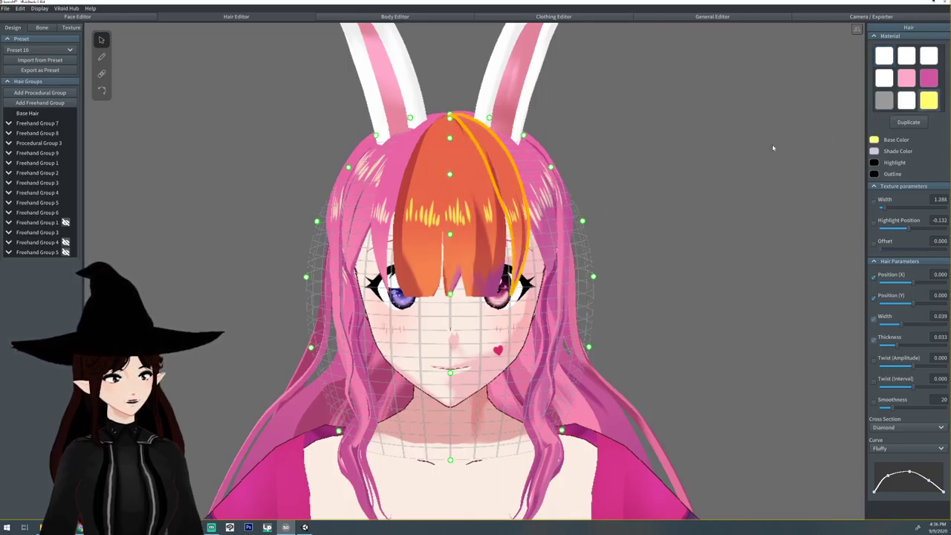
left_click(375, 223)
left_click(930, 101)
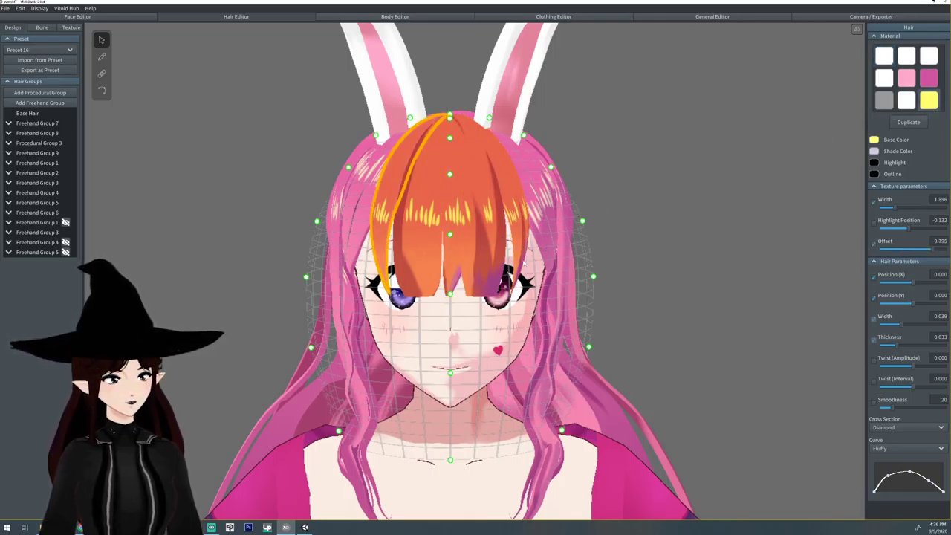
Set the bang material's base color to a very pale off-white and deselect the hair strand
mouse_move(508, 277)
right_mouse_down()
mouse_move(424, 277)
mouse_move(508, 272)
right_mouse_up()
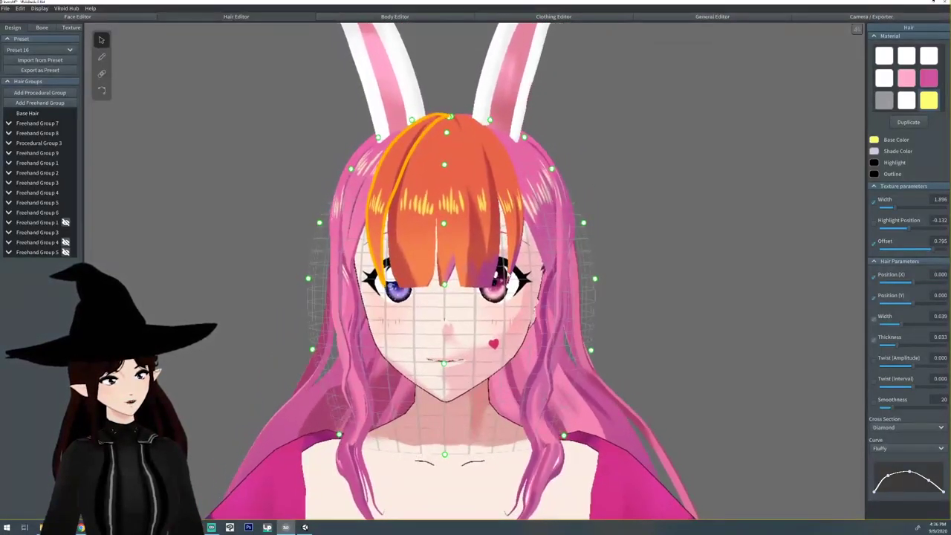
left_click(875, 139)
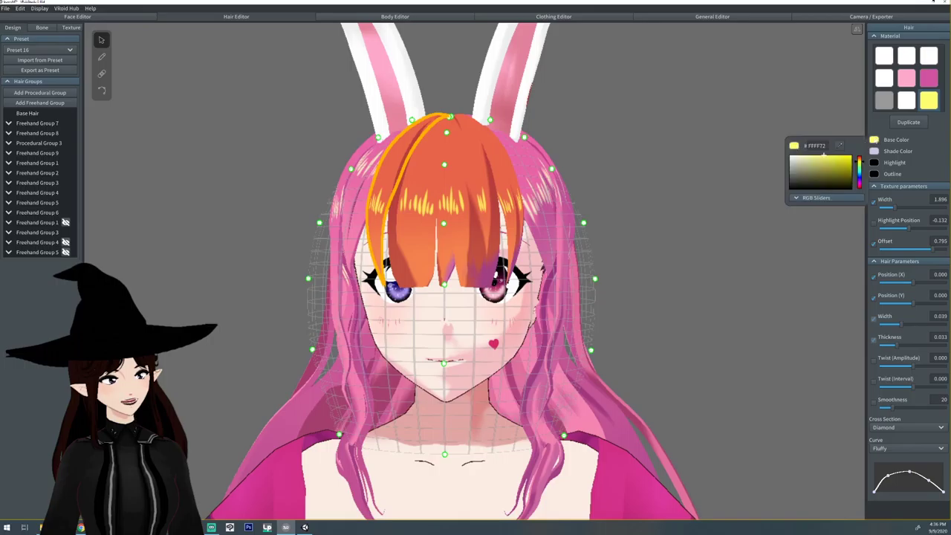
left_click_drag(812, 165, 773, 145)
left_click(631, 123)
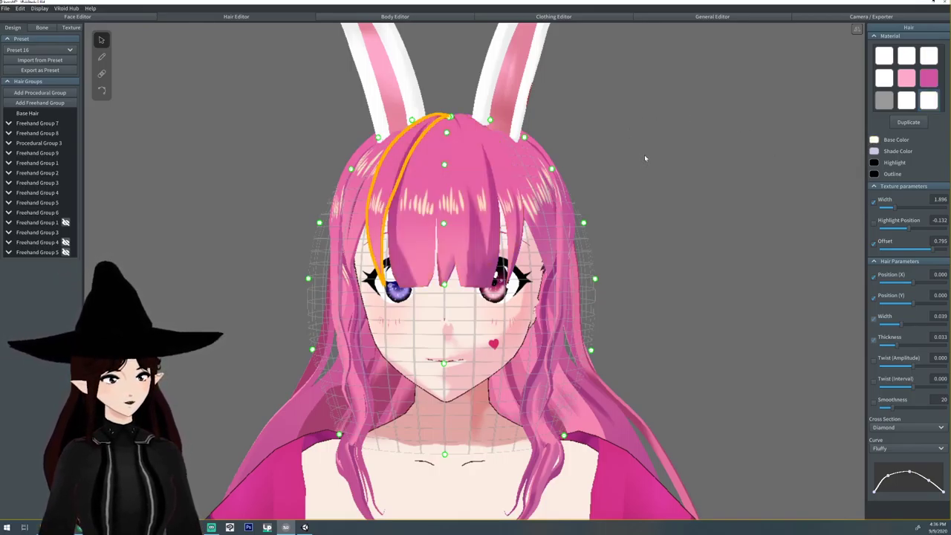
right_click_drag(643, 155, 646, 155)
left_click(733, 200)
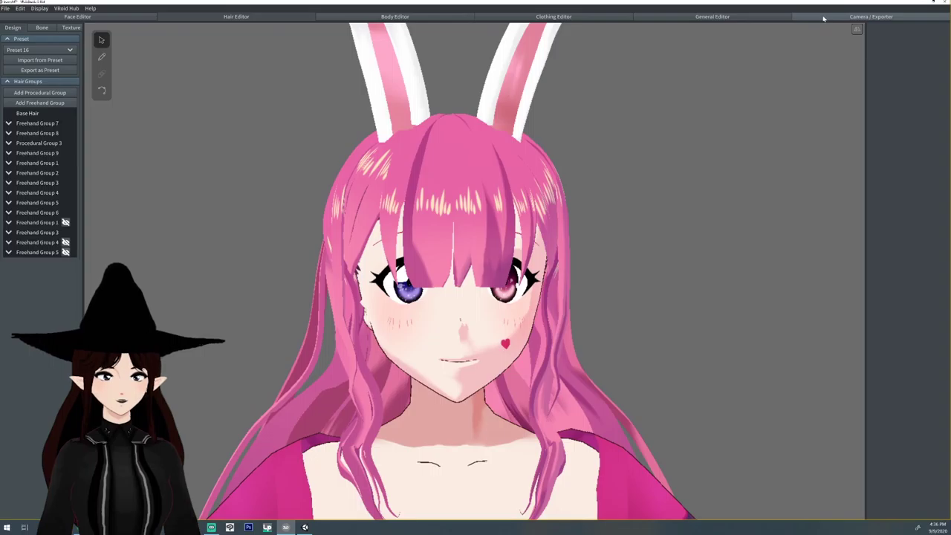
Start the VRM export of the avatar and enter "test" as its name in the VRM settings
left_click(798, 11)
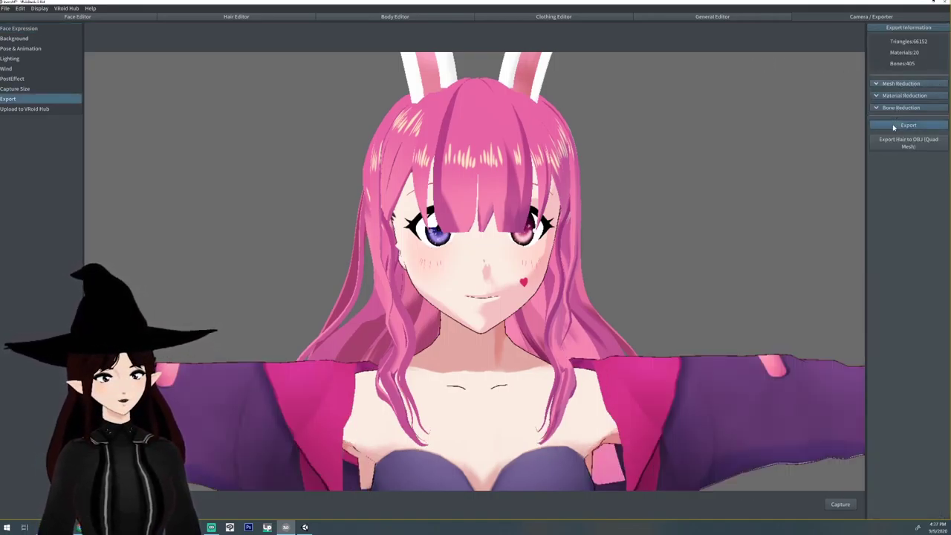
left_click(894, 125)
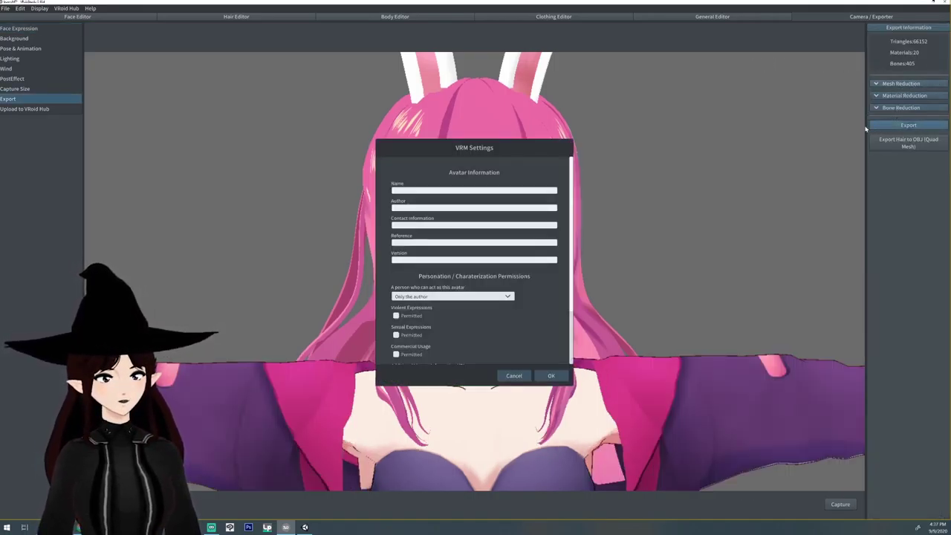
left_click(405, 190)
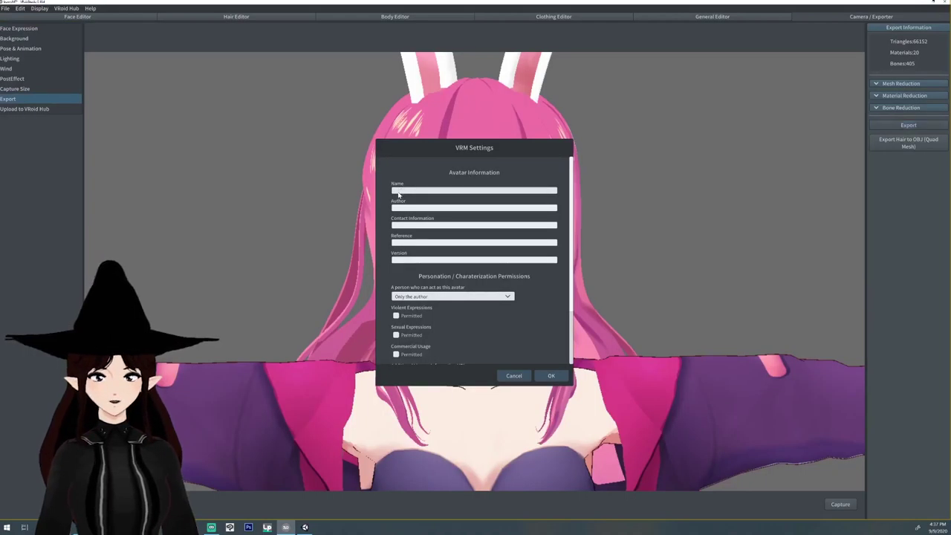
type("test")
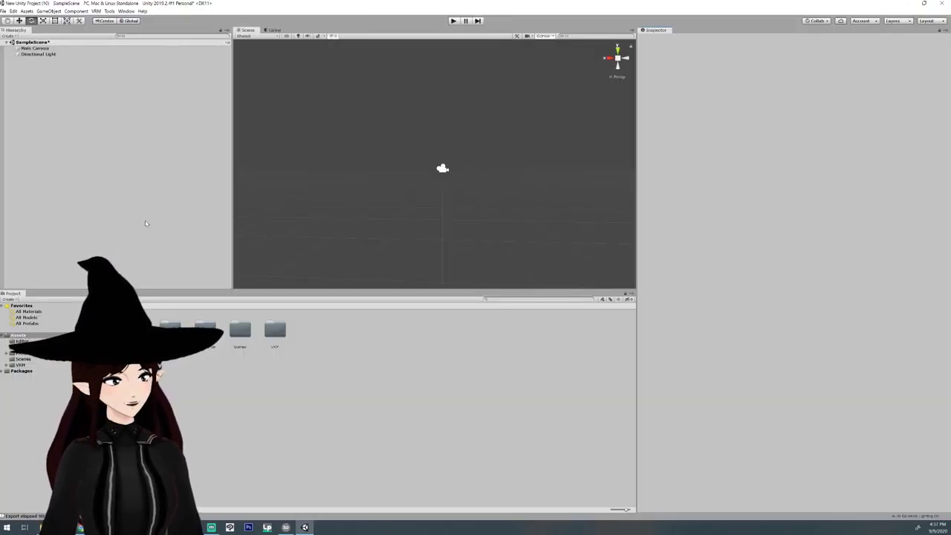
In Unity, enlarge the scene view, import bunnyMT.vrm from the Desktop with UniVRM, and save its prefab in Assets
left_click_drag(309, 288, 309, 356)
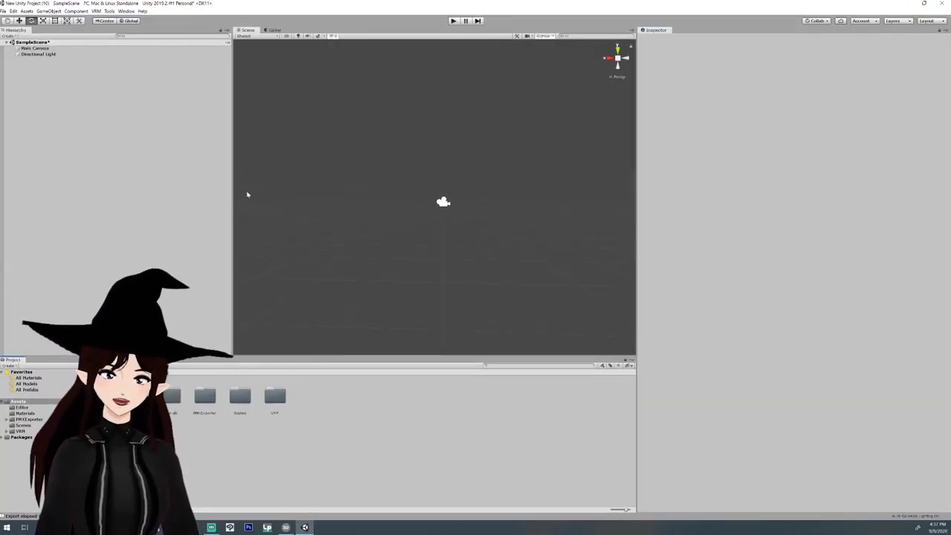
left_click(96, 11)
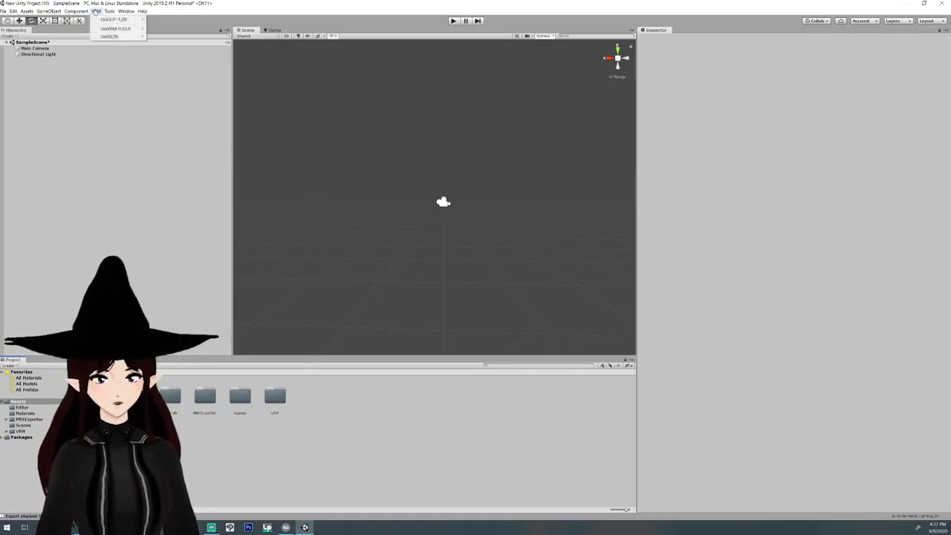
mouse_move(115, 28)
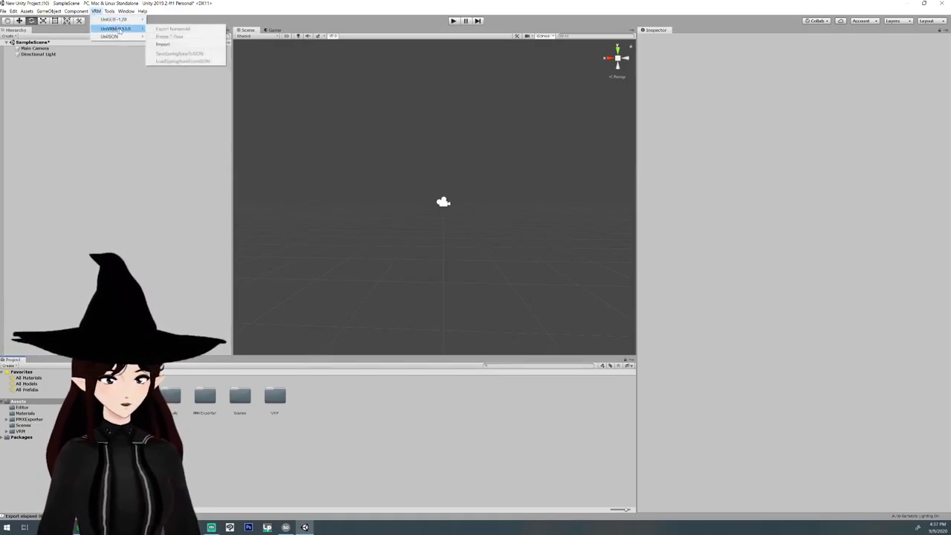
left_click(163, 45)
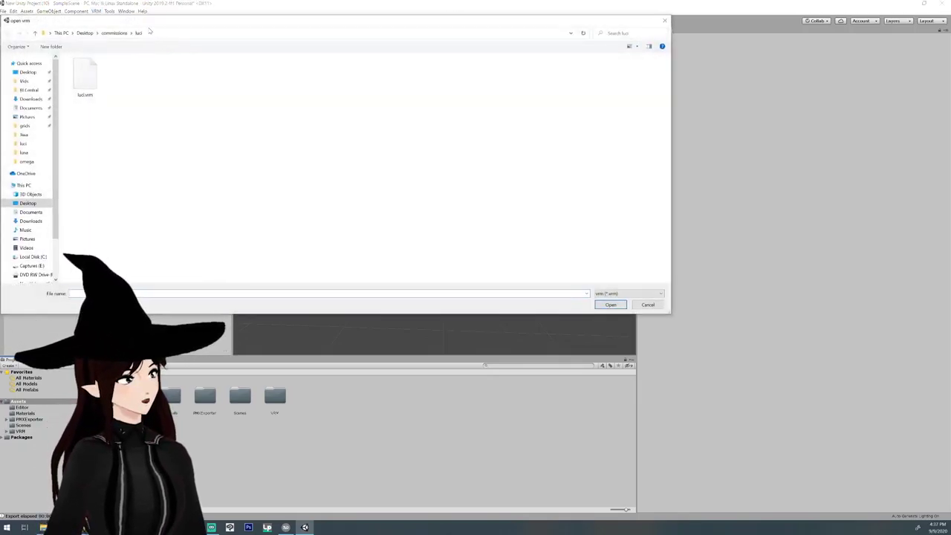
left_click(27, 72)
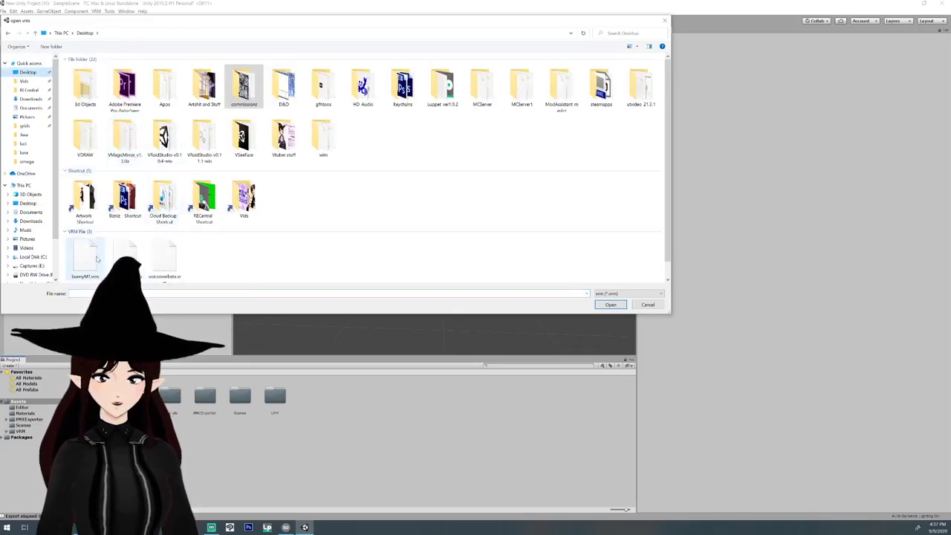
left_click(90, 259)
left_click(610, 304)
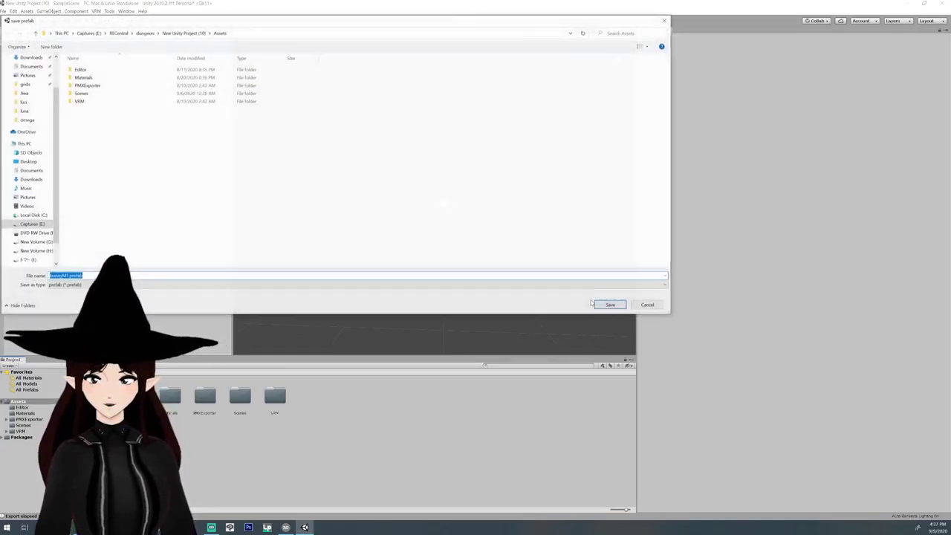
left_click(608, 306)
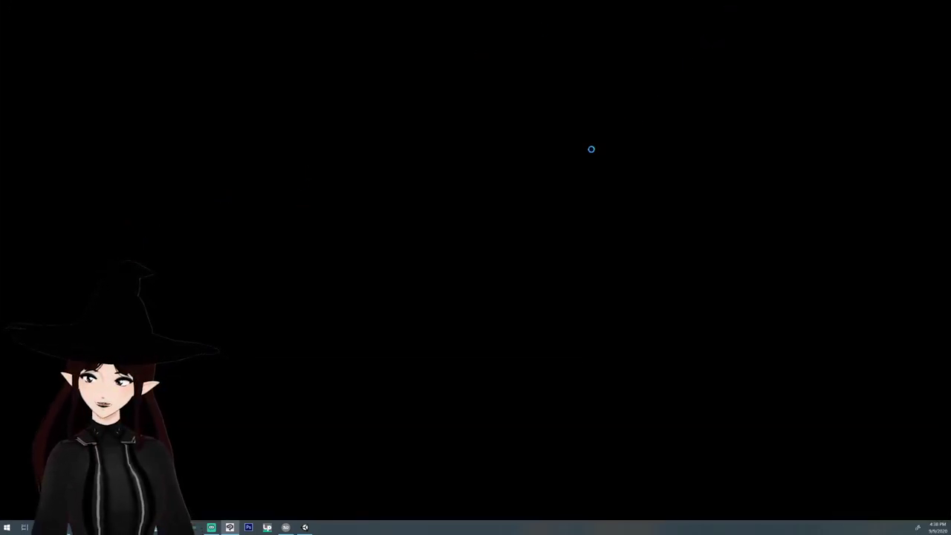
Return to the Unity project and place the bunnyMT prefab in the scene, framing its head and upper body
left_click(286, 527)
left_click(305, 527)
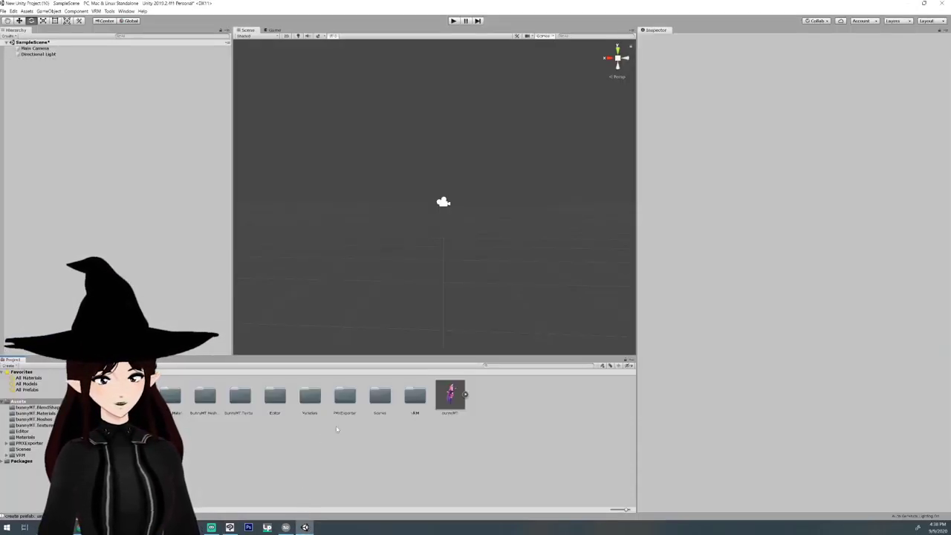
left_click_drag(451, 394, 416, 178)
scroll(416, 178, "down", 5)
middle_click_drag(437, 112, 436, 155)
scroll(436, 181, "down", 4)
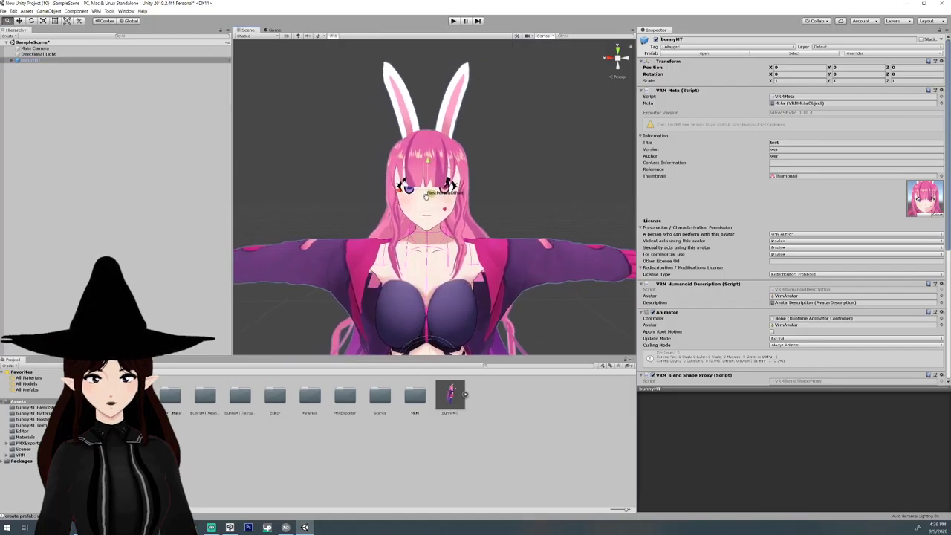
Open the bunnyMT.Materials folder and select the bangs' material F00_000_Hair_00_HAIR_04
left_click(310, 396)
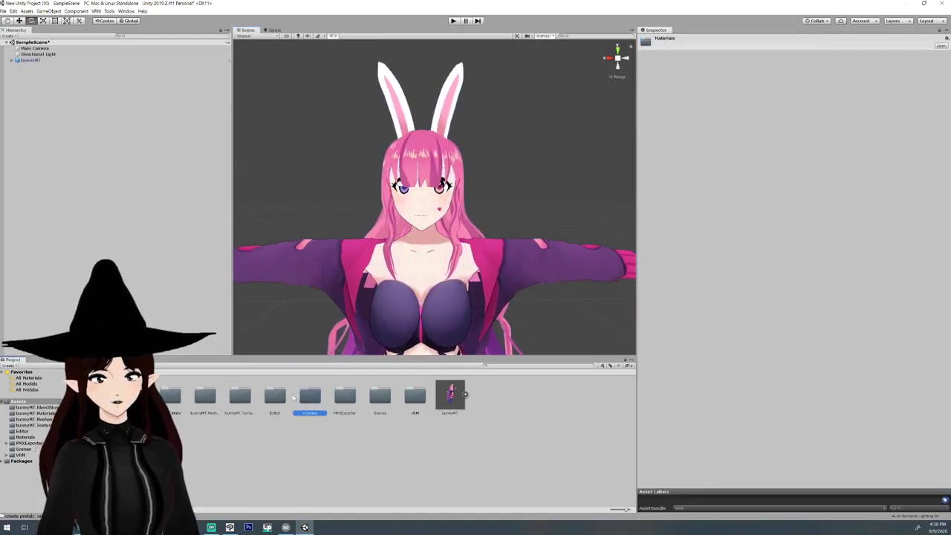
left_click(37, 413)
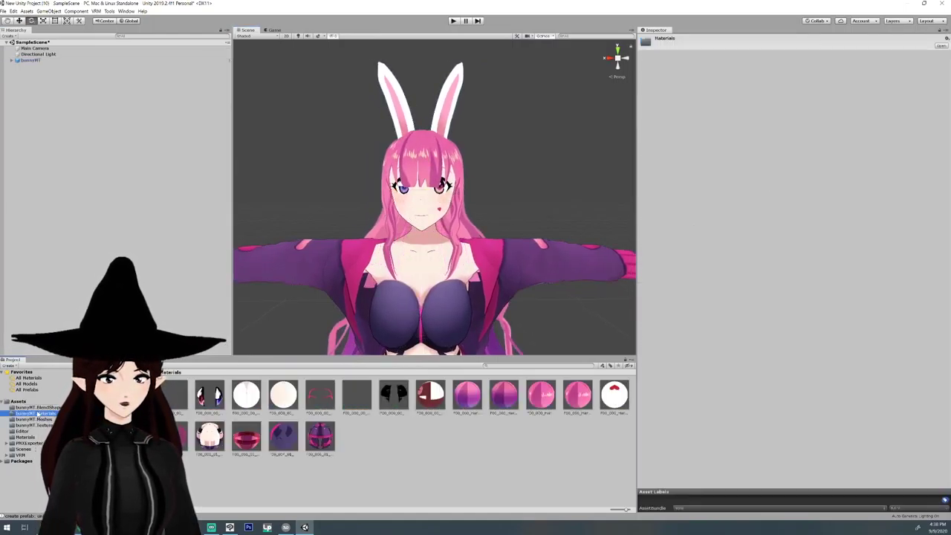
left_click(579, 394)
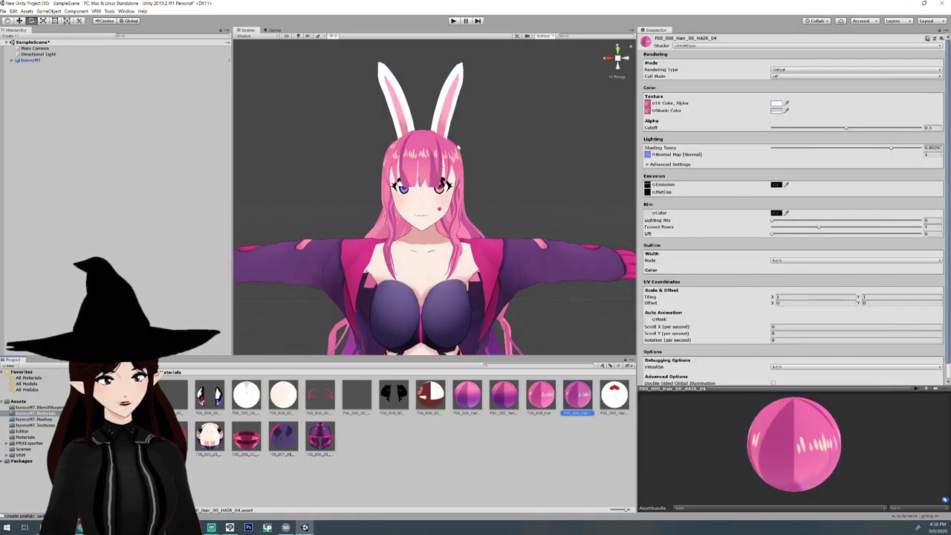
left_click(536, 407)
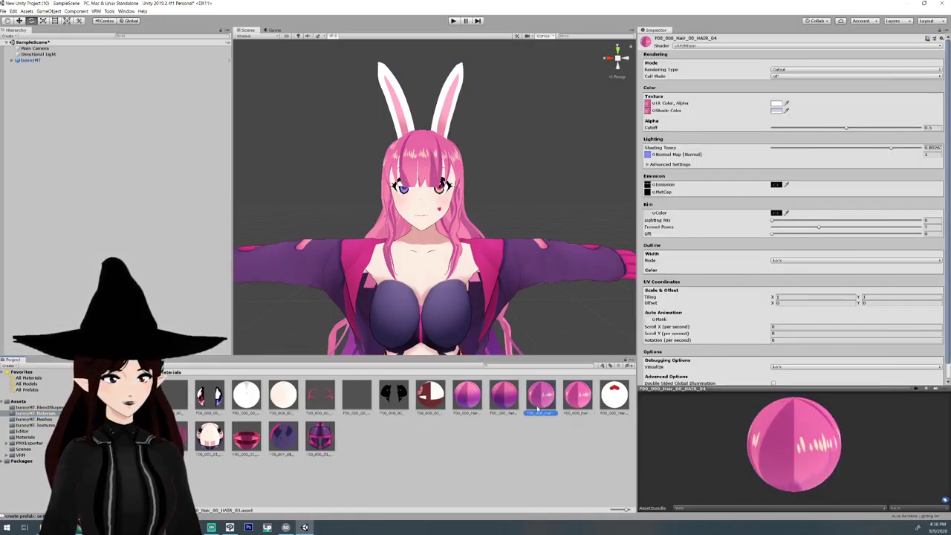
left_click(578, 398)
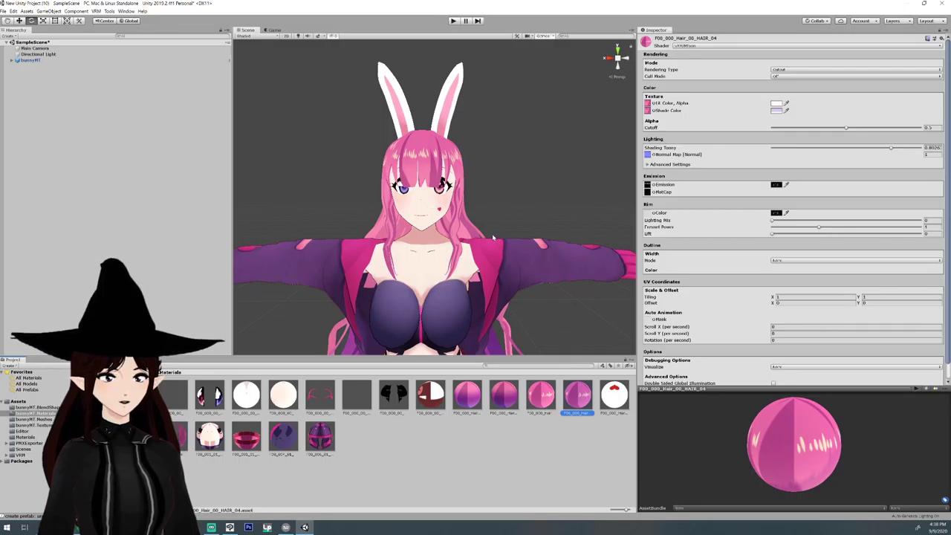
Try the Transparent rendering type on the bangs' material, and settle on TransparentWithZWrite
left_click(779, 69)
left_click(779, 69)
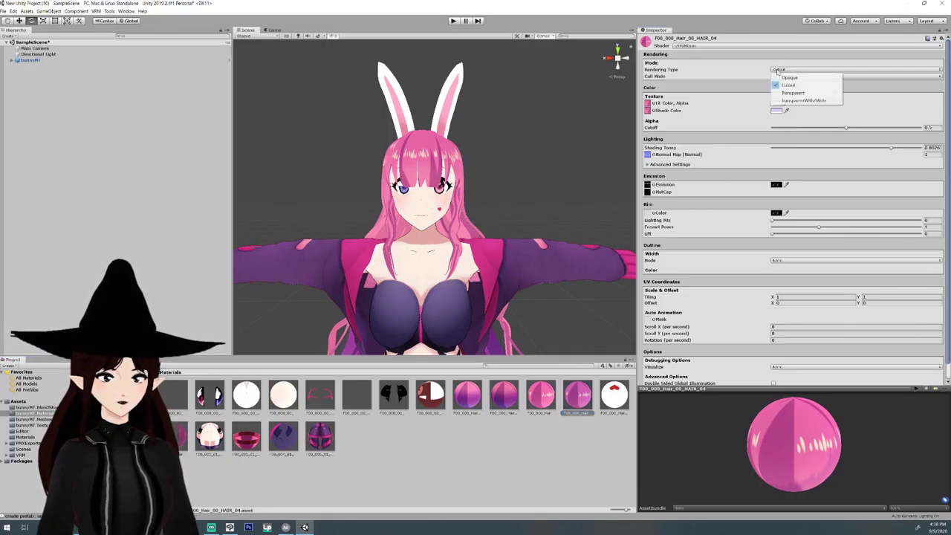
left_click(783, 93)
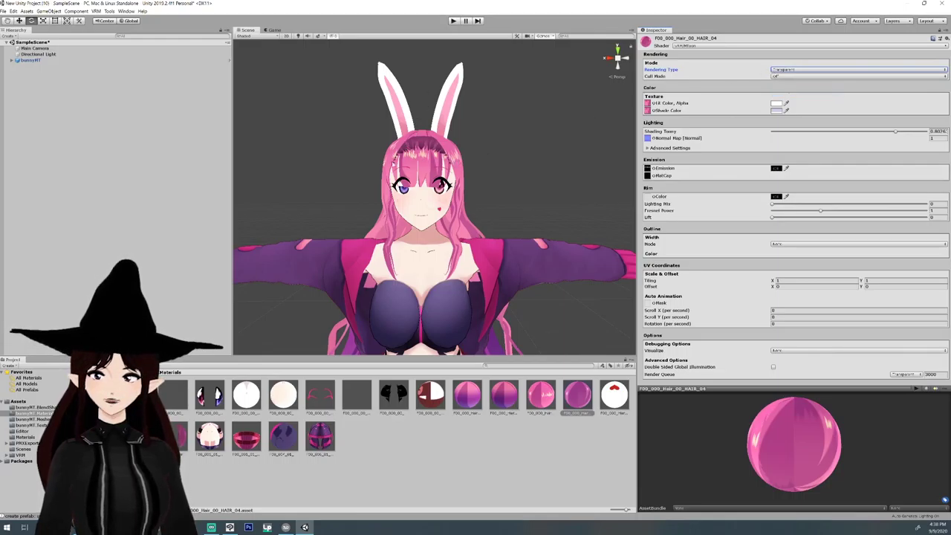
left_click(807, 70)
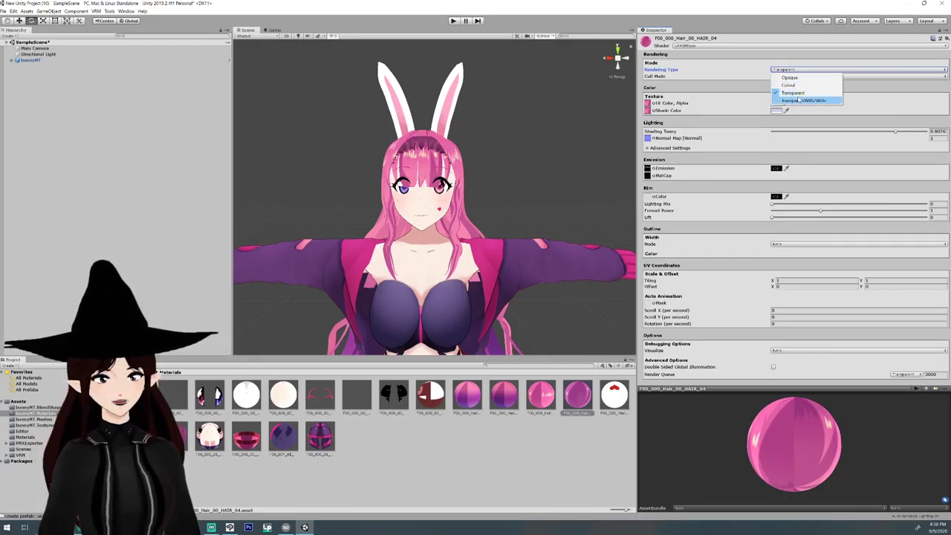
left_click(794, 102)
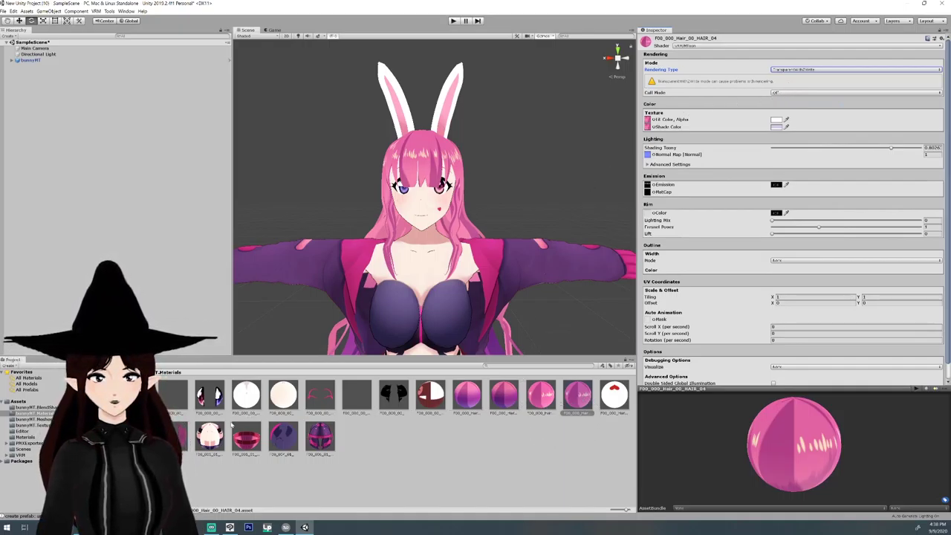
Locate the bangs' texture F00_000_Hair_00_04.png from bunnyMT.Textures in File Explorer and show the files as thumbnails
left_click(37, 425)
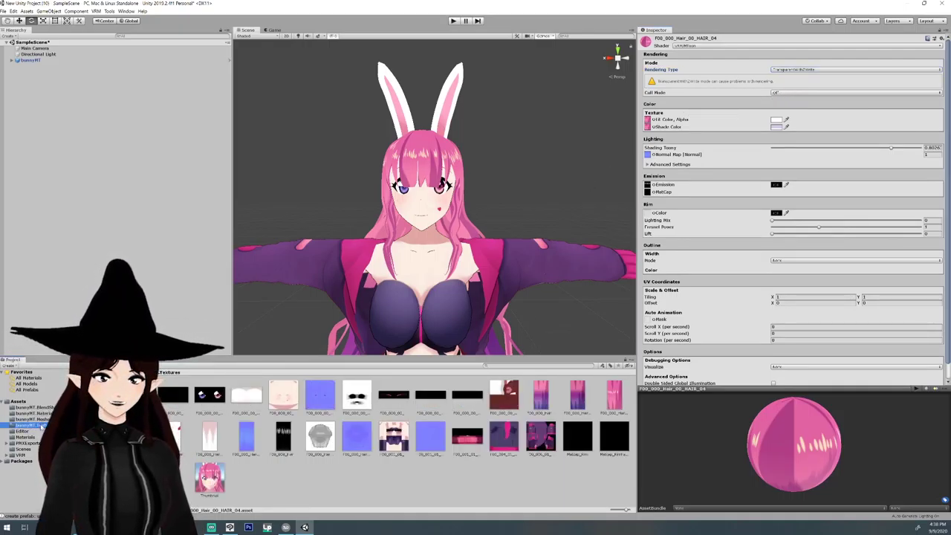
left_click(136, 436)
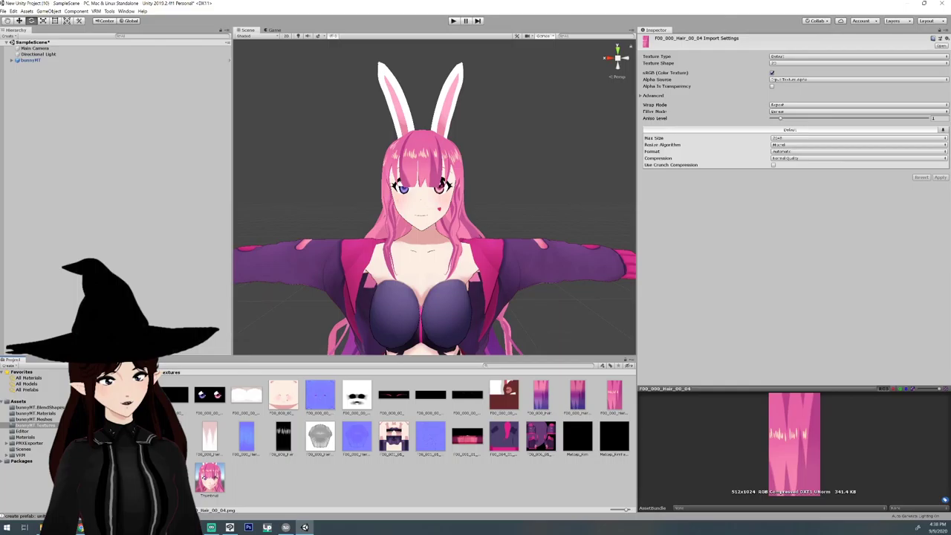
right_click(137, 436)
left_click(166, 284)
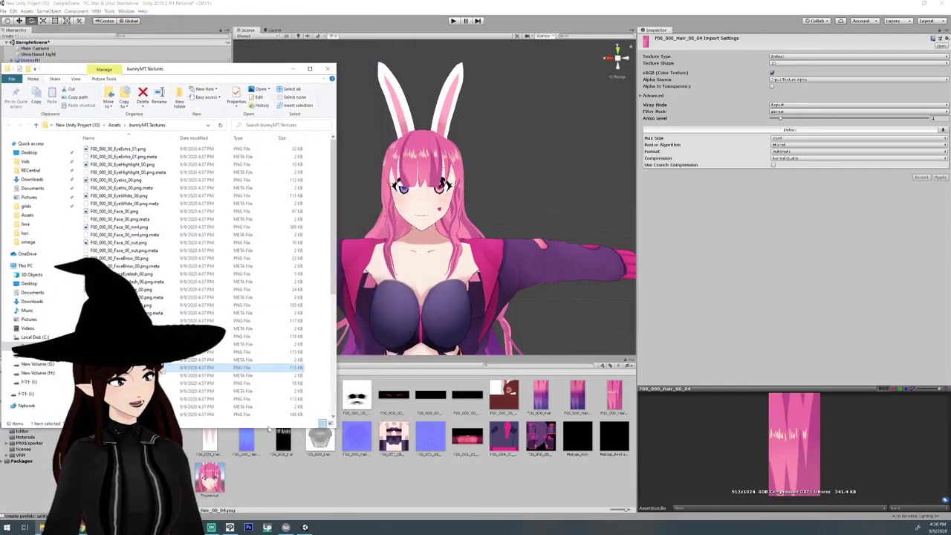
left_click(331, 424)
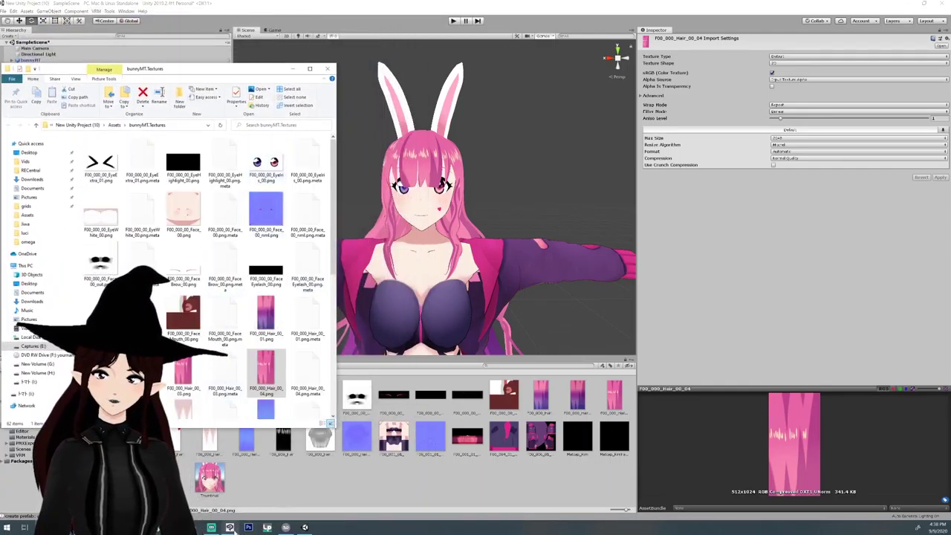
Switch to Clip Studio Paint, open F00_000_Hair_00_04.png from the textures folder, and maximize the window
left_click(230, 527)
left_click_drag(353, 2, 709, 31)
mouse_move(278, 366)
left_mouse_down()
mouse_move(565, 314)
mouse_move(584, 308)
mouse_move(576, 301)
left_mouse_up()
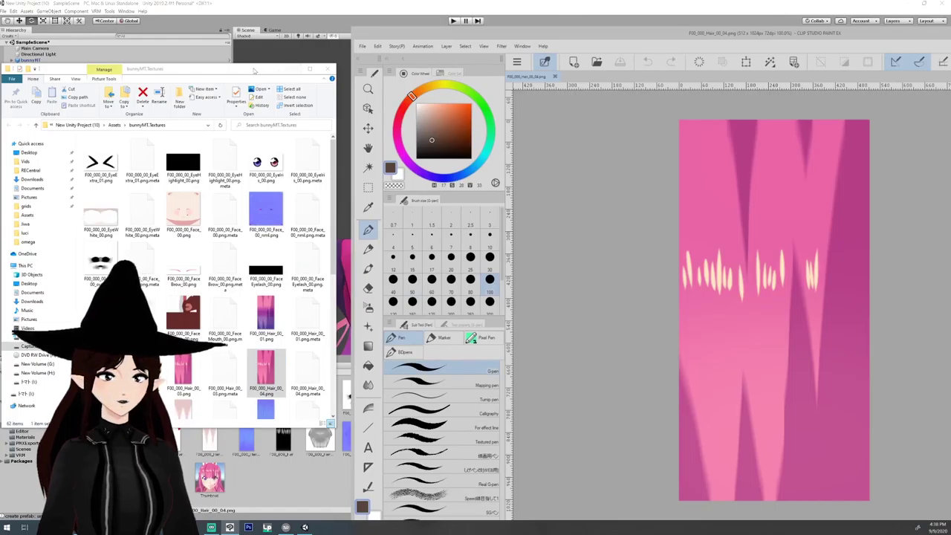
left_click(295, 70)
left_click_drag(713, 37, 394, 3)
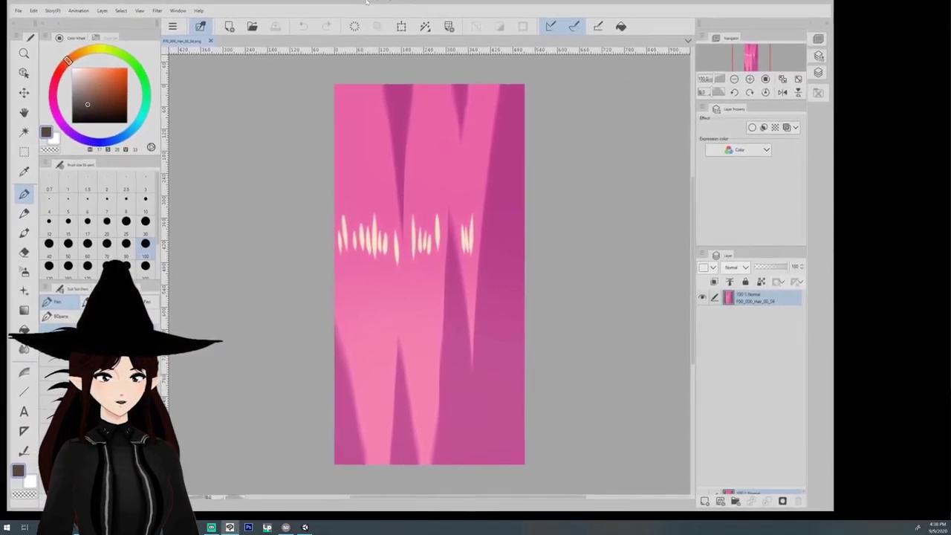
Fade out the bottom edge of the hair texture with the soft eraser at size 400 and save the file
key("e")
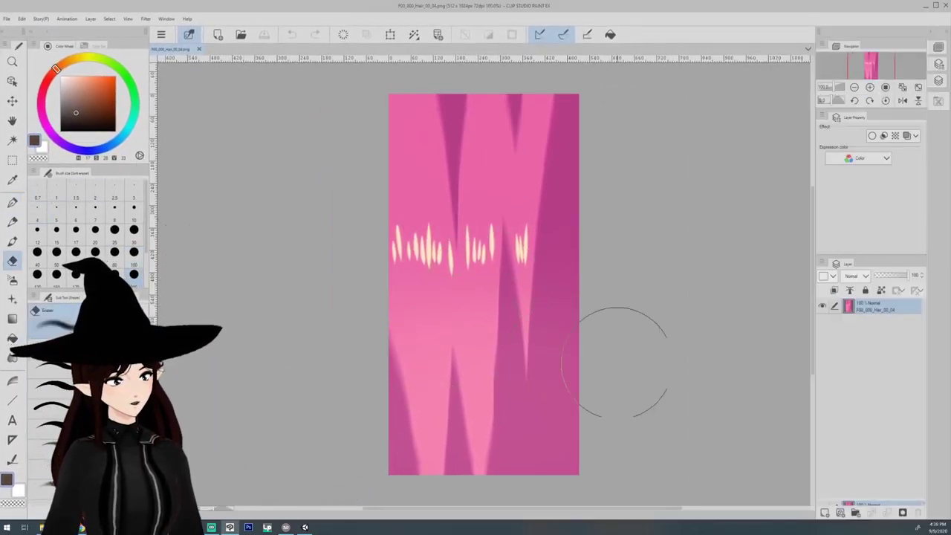
scroll(590, 416, "down", 1)
scroll(109, 270, "down", 2)
left_click(57, 255)
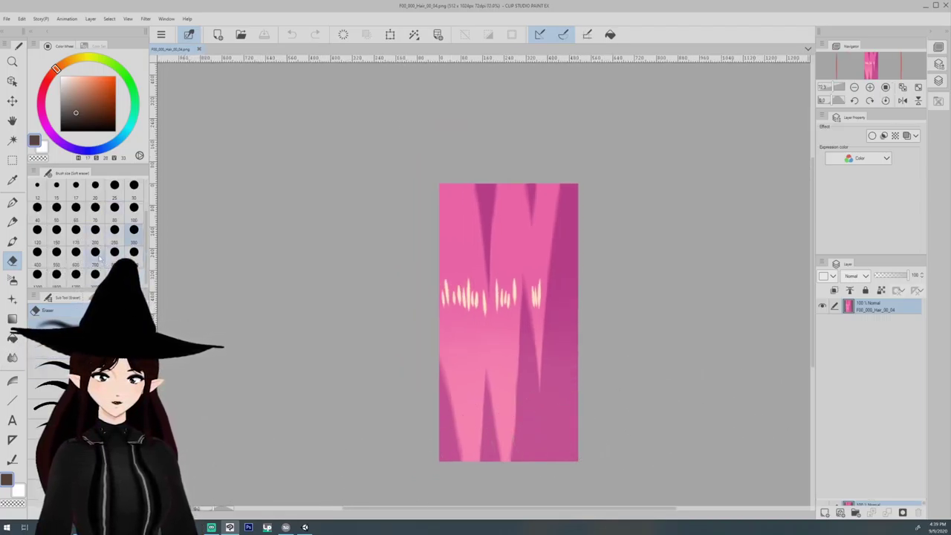
left_click(37, 252)
mouse_move(394, 483)
left_mouse_down()
mouse_move(569, 498)
mouse_move(447, 500)
mouse_move(565, 520)
mouse_move(408, 471)
mouse_move(550, 477)
left_mouse_up()
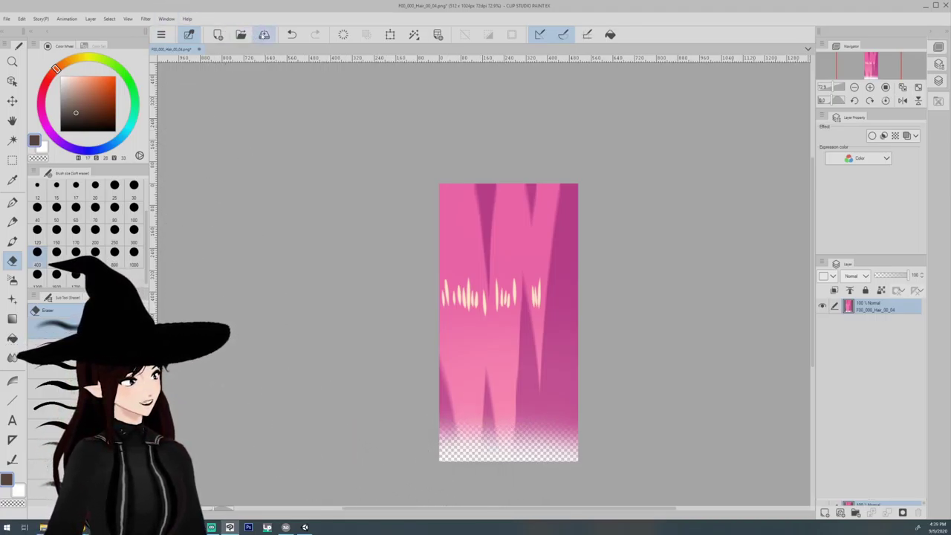
left_click(264, 36)
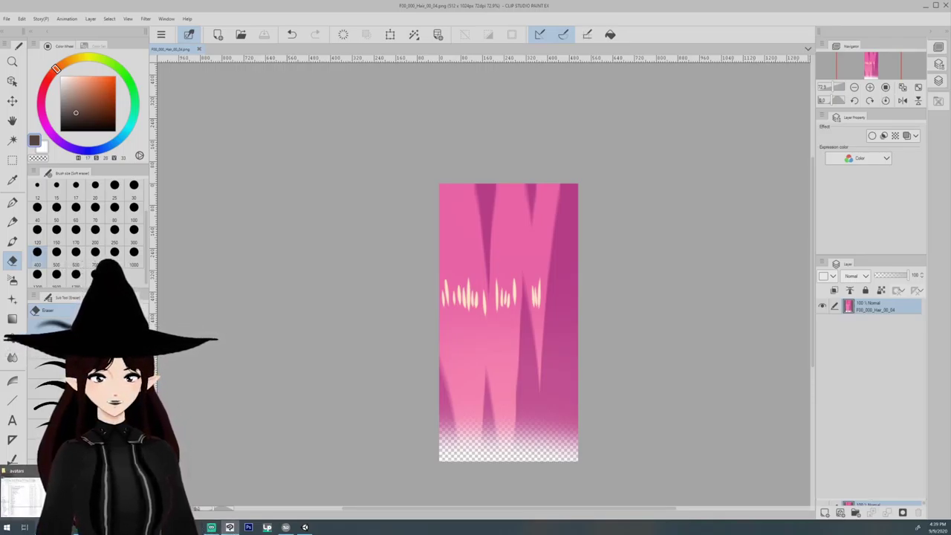
Return to Unity and examine the tips of the avatar's bangs close up
left_click(123, 497)
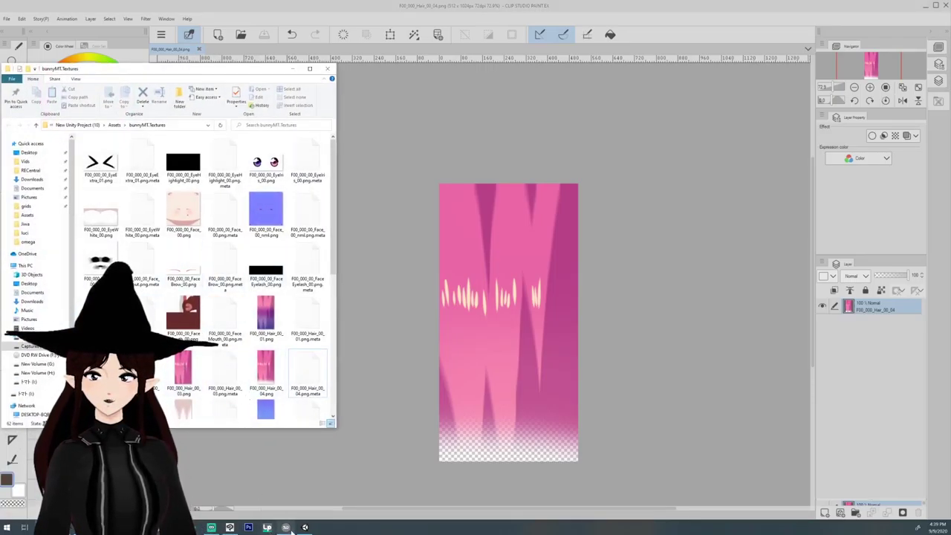
left_click(305, 527)
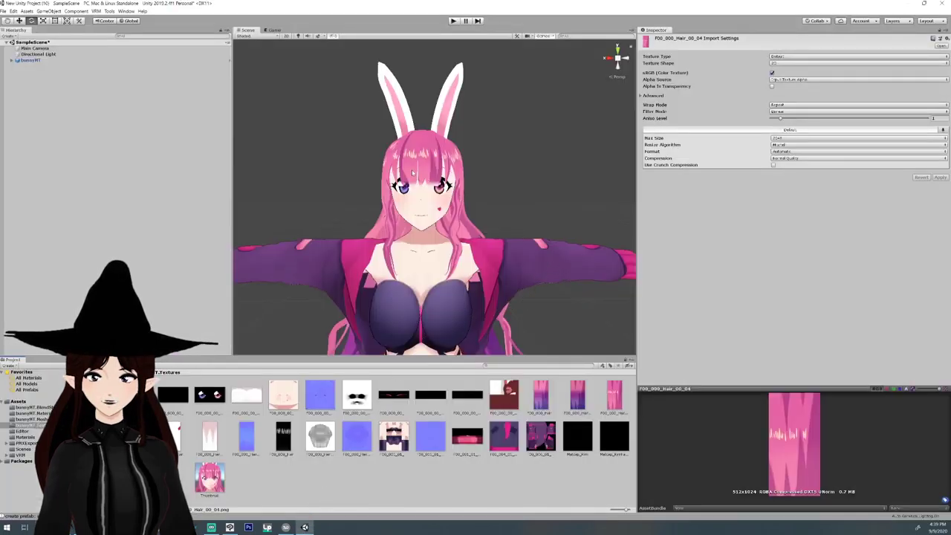
scroll(414, 172, "up", 5)
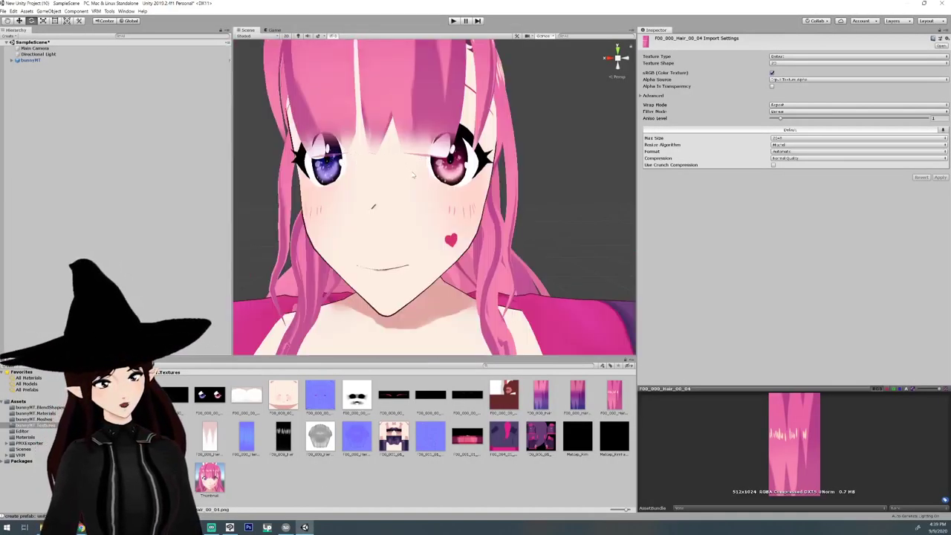
middle_click_drag(395, 206, 398, 212)
scroll(398, 212, "down", 3)
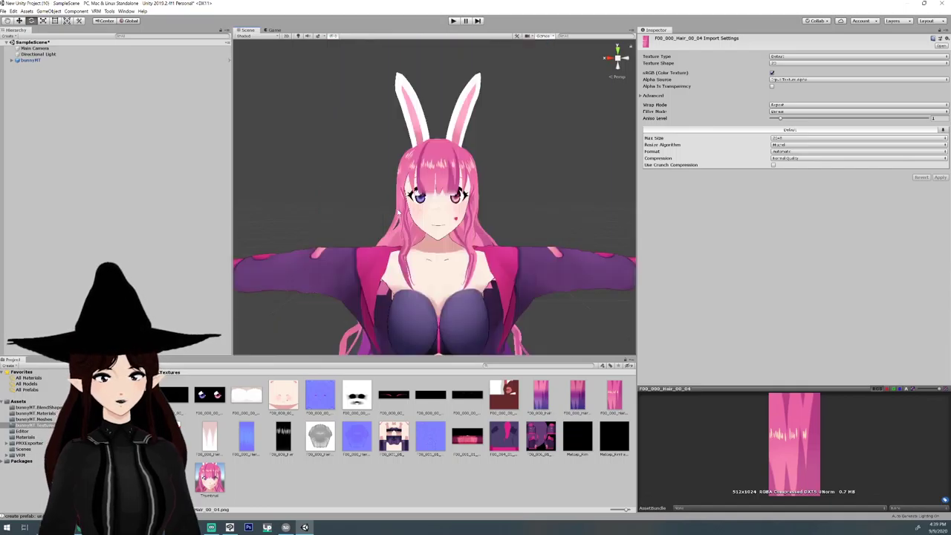
In Clip Studio Paint, erase more of the hair texture, about the lower quarter with a soft edge, and save the file
left_click(285, 528)
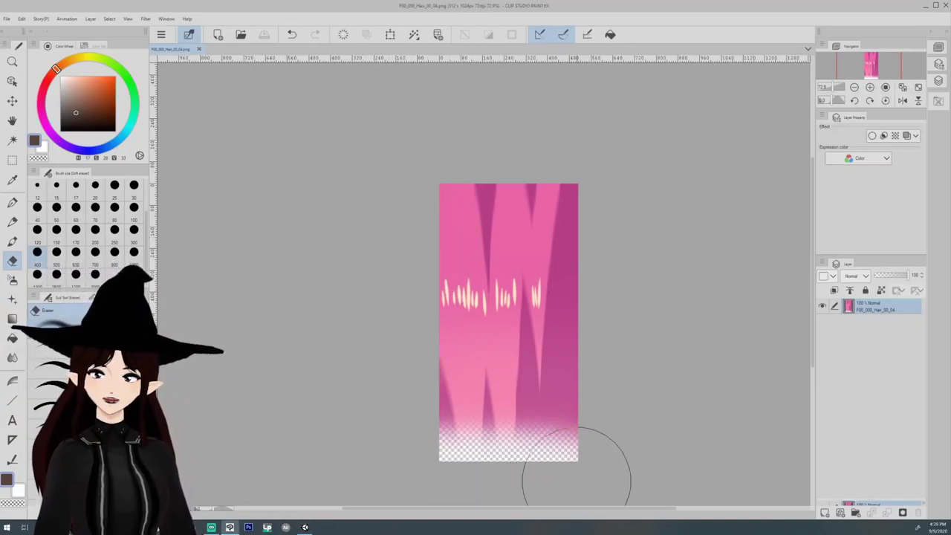
mouse_move(576, 479)
left_mouse_down()
mouse_move(357, 451)
mouse_move(437, 442)
mouse_move(598, 447)
mouse_move(446, 439)
mouse_move(531, 442)
mouse_move(501, 457)
mouse_move(418, 447)
mouse_move(578, 441)
mouse_move(404, 463)
mouse_move(488, 424)
mouse_move(578, 432)
left_mouse_up()
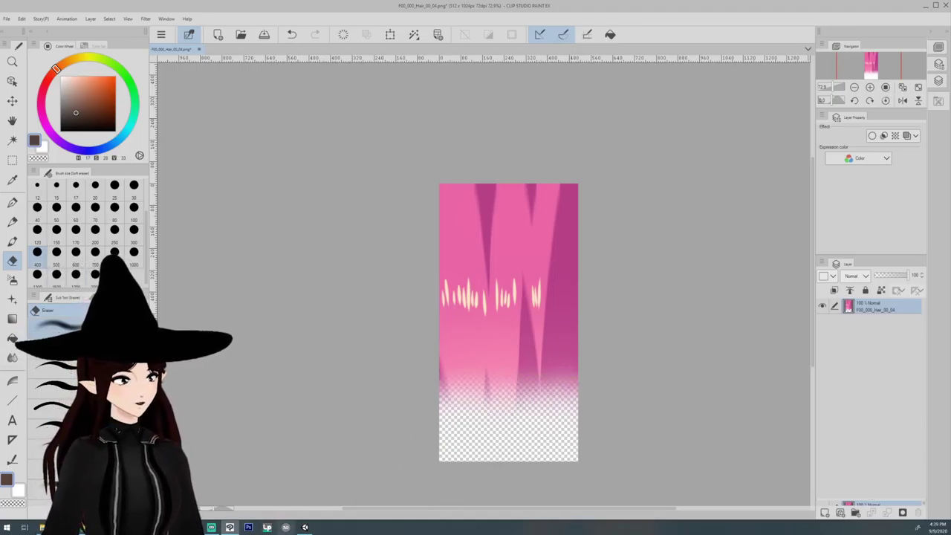
left_click(305, 527)
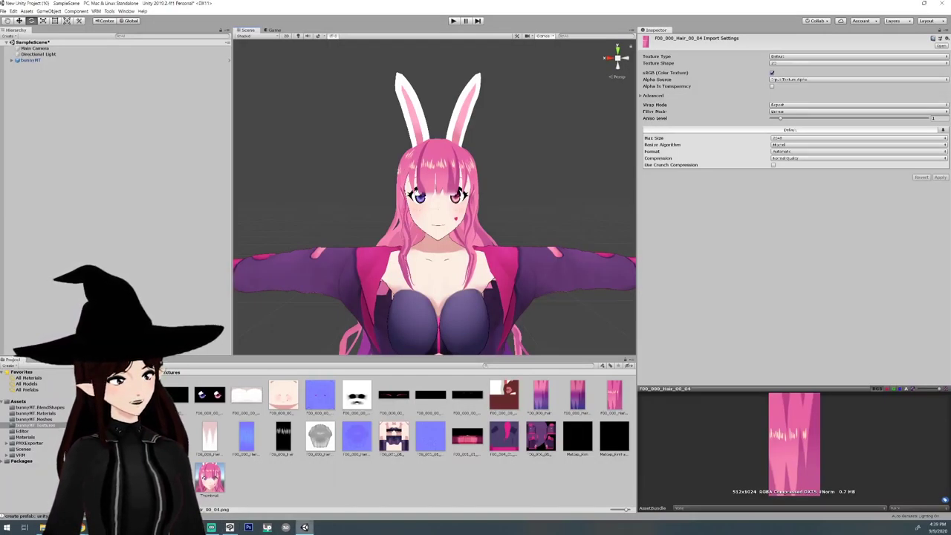
left_click(285, 527)
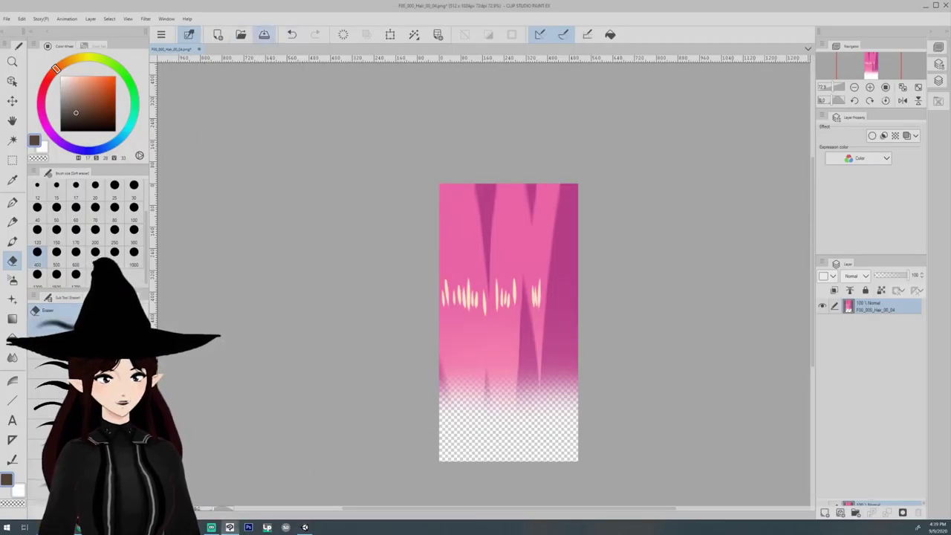
Switch to Unity and examine how the bangs fade above the eyes with the updated texture
left_click(305, 527)
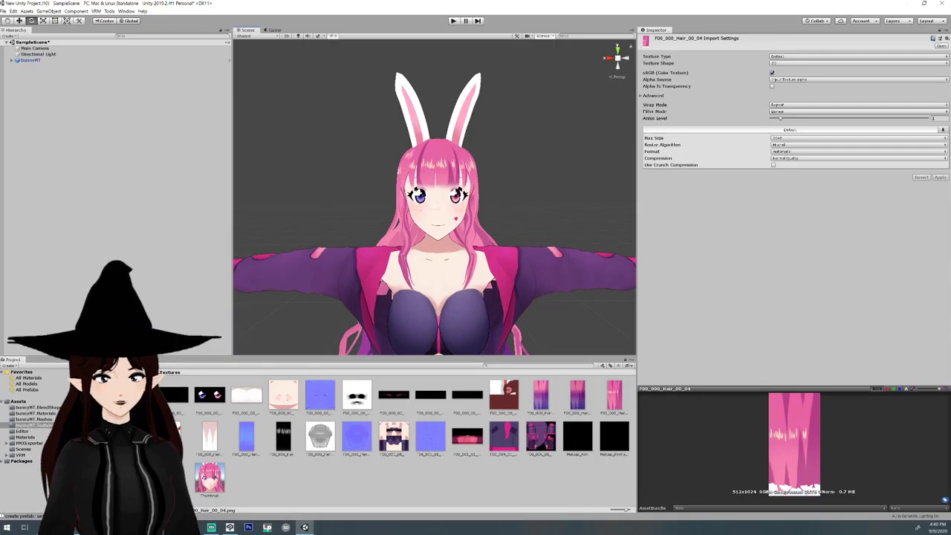
mouse_move(435, 215)
middle_mouse_down()
mouse_move(435, 189)
mouse_move(435, 305)
mouse_move(433, 229)
middle_mouse_up()
scroll(435, 197, "down", 2)
scroll(435, 297, "up", 2)
scroll(433, 229, "up", 5)
middle_click_drag(435, 298, 417, 223)
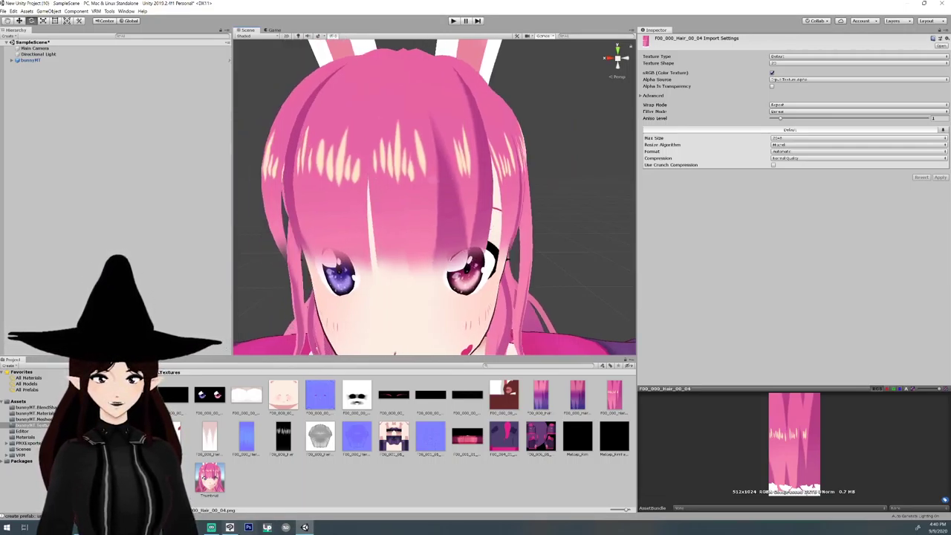
Go back to Clip Studio Paint and undo all the erasing on the hair texture
left_click(230, 527)
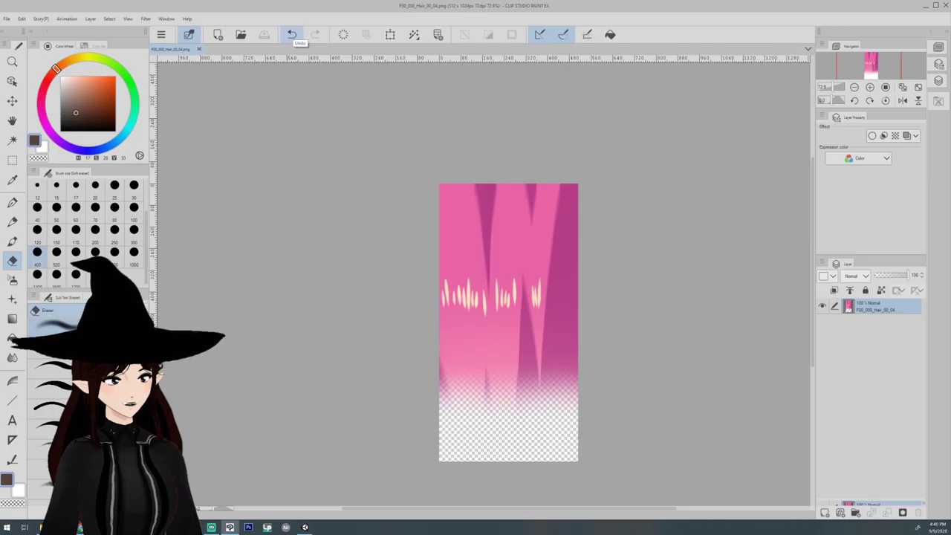
left_click(292, 34)
left_click(292, 34)
left_click(292, 34)
left_click(292, 34)
left_click(292, 34)
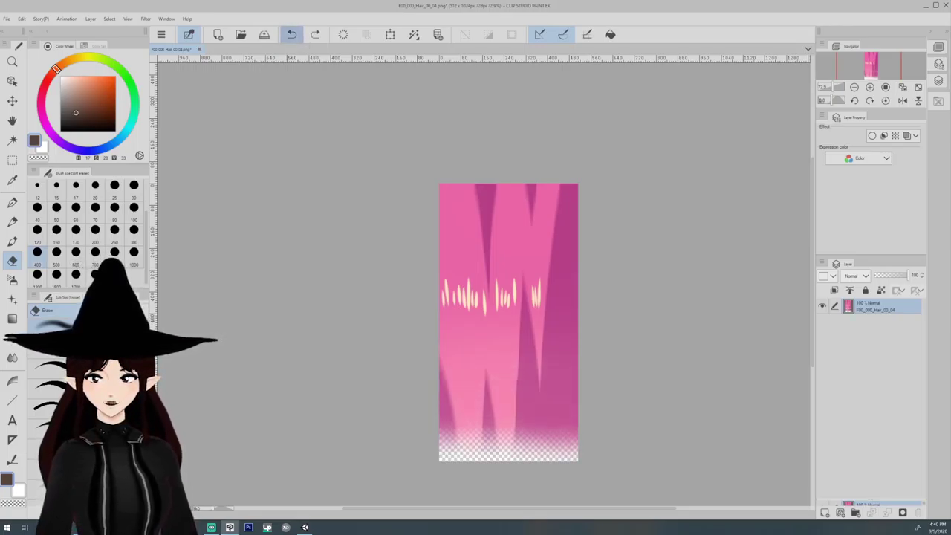
left_click(292, 34)
left_click(292, 35)
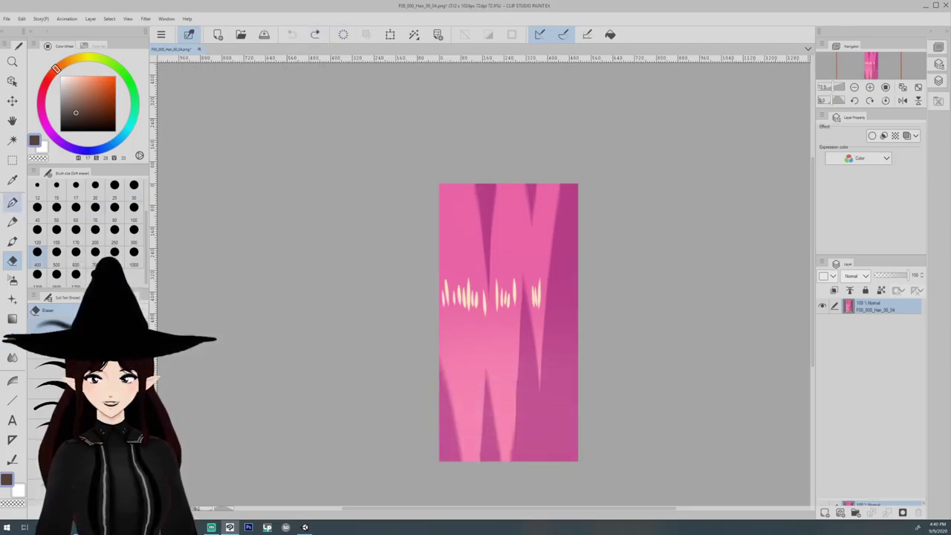
Select the lower part of the hair texture across its full width, cut it, and paste it onto its own layer
left_click(12, 160)
left_click_drag(388, 483, 634, 383)
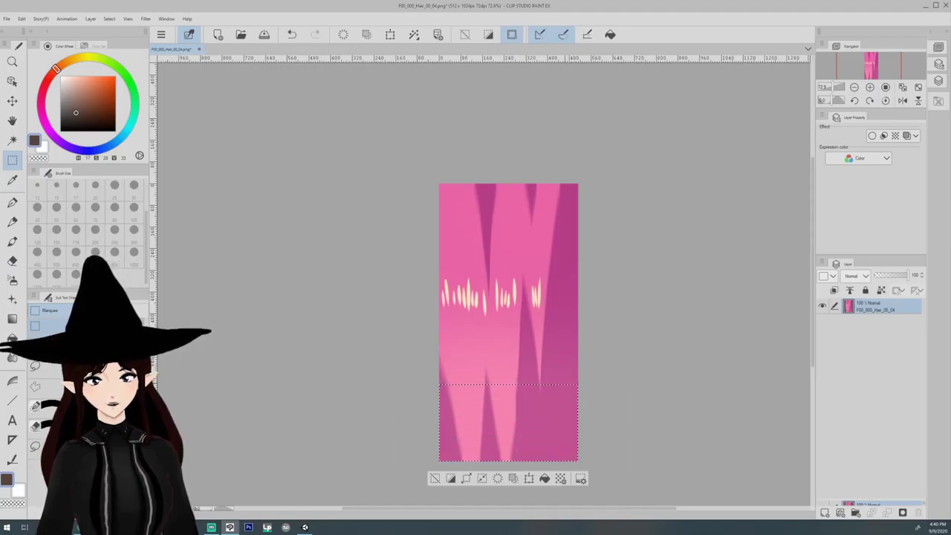
key("Delete")
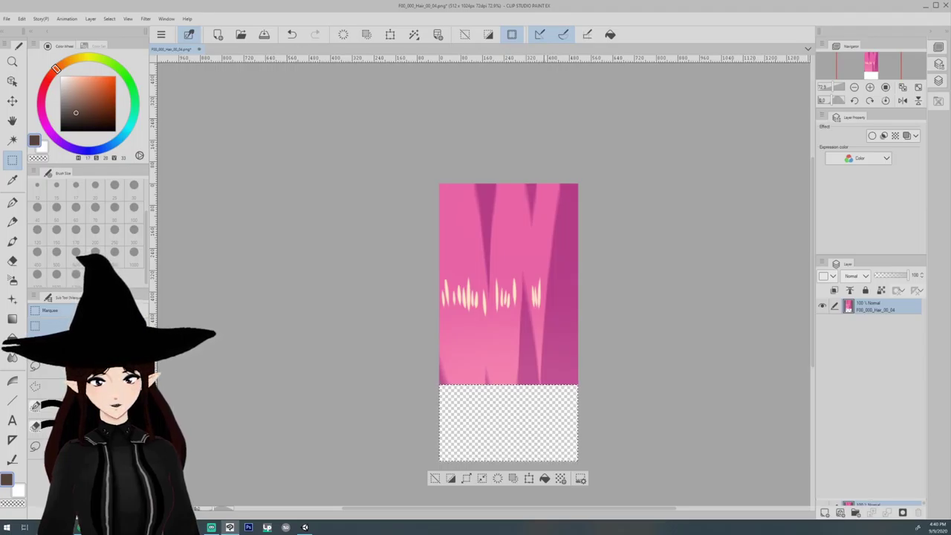
key("ctrl+v")
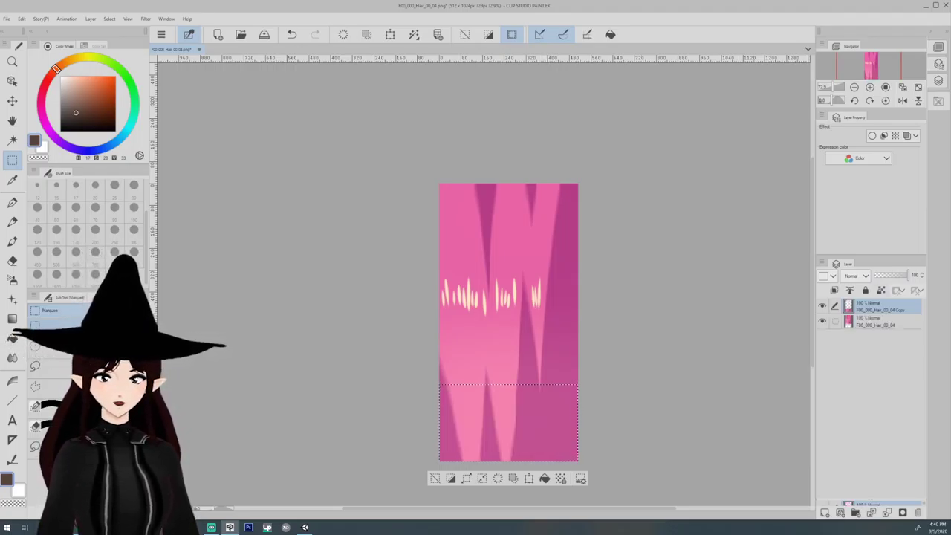
Lower the opacity of the pasted layer holding the lower hair section to about 42% and clear the selection
left_click(891, 276)
left_click_drag(893, 276, 890, 276)
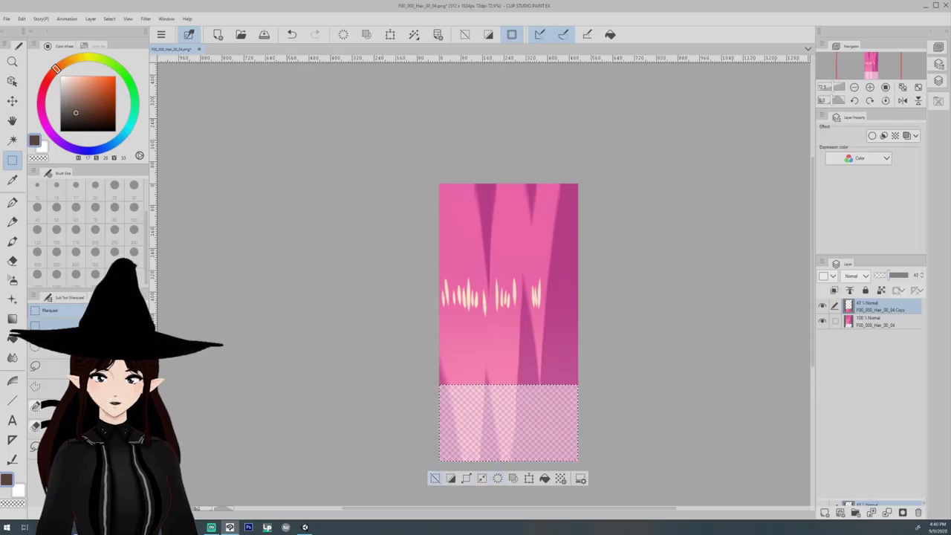
left_click(435, 480)
On the original hair layer, select a full-width strip across the cut edge and soften it with a Gaussian blur
left_click(881, 322)
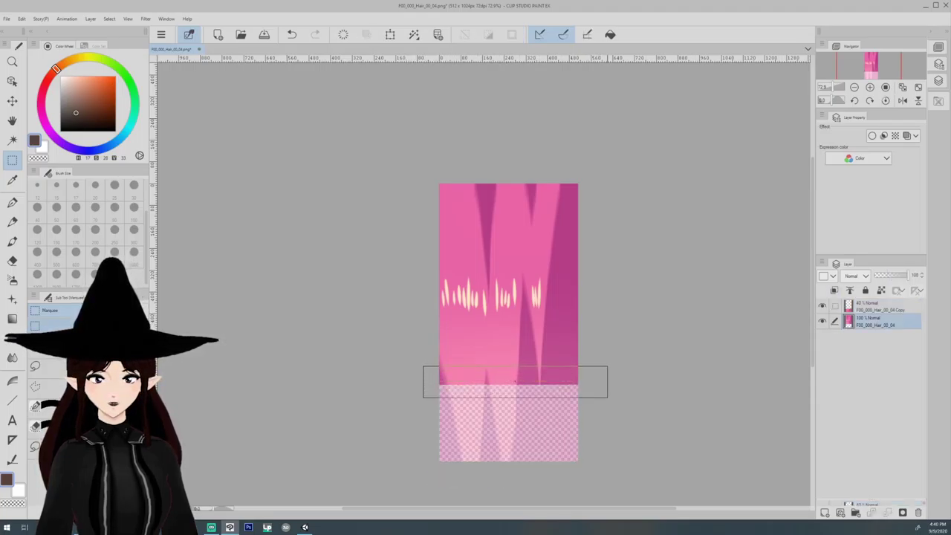
left_click_drag(424, 366, 607, 398)
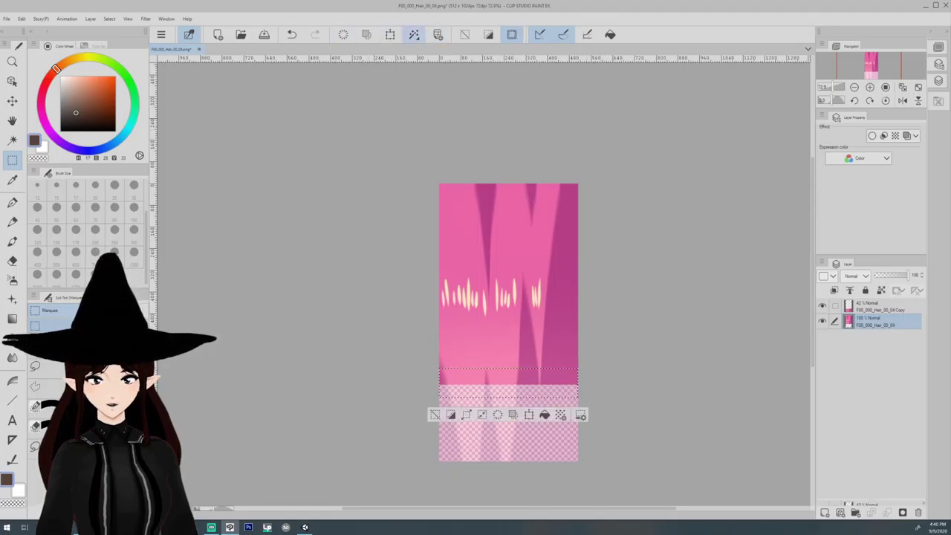
left_click(414, 34)
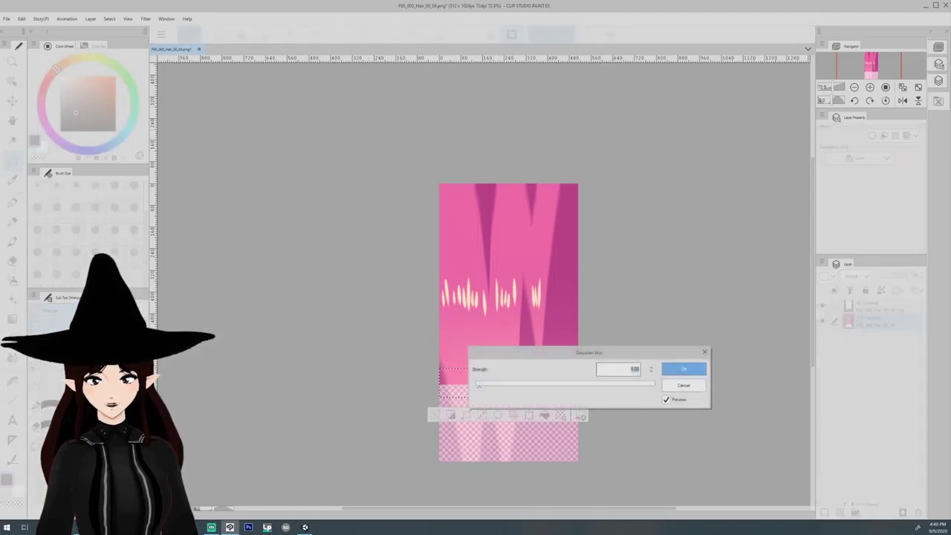
left_click_drag(478, 386, 491, 387)
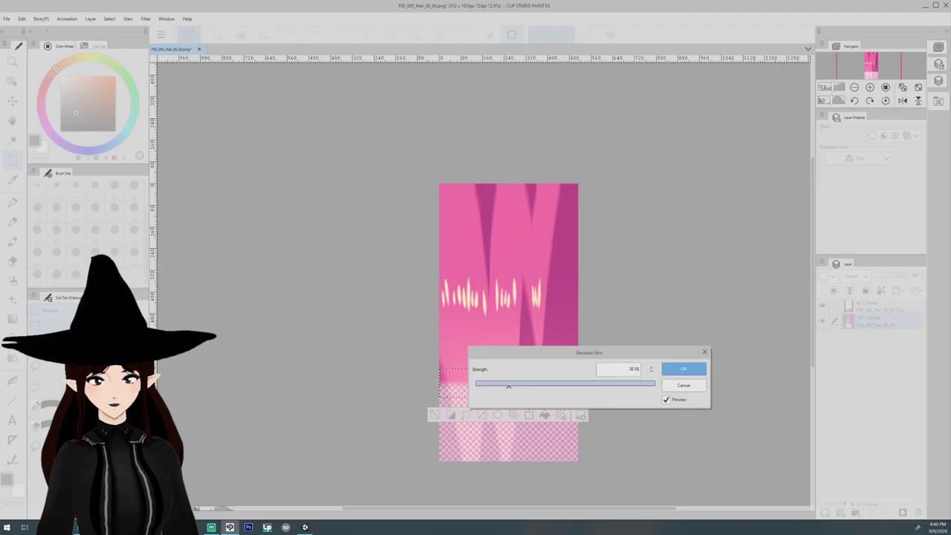
left_click(682, 370)
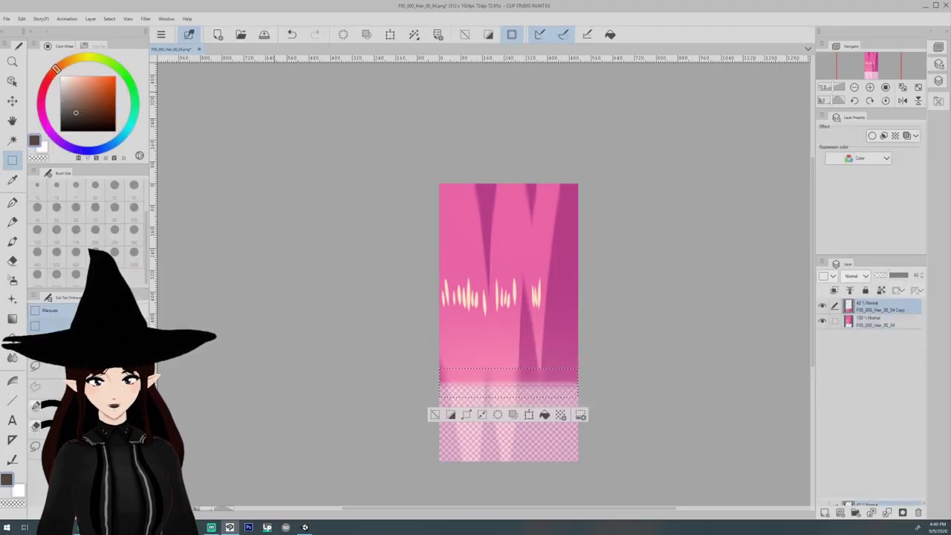
Apply a Gaussian blur to the same strip on the pasted layer, deselect, and raise that layer's opacity to about 68%
left_click(414, 34)
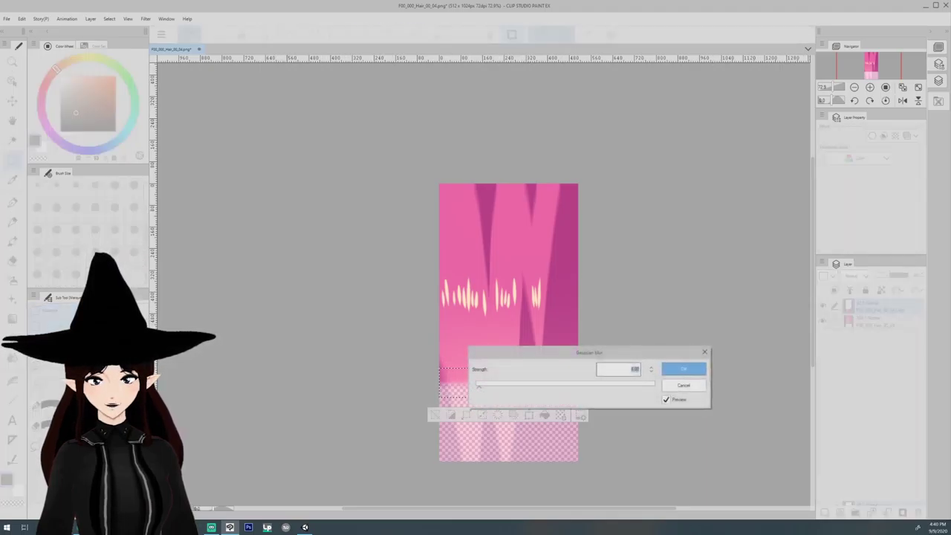
left_click_drag(478, 386, 496, 387)
left_click(682, 369)
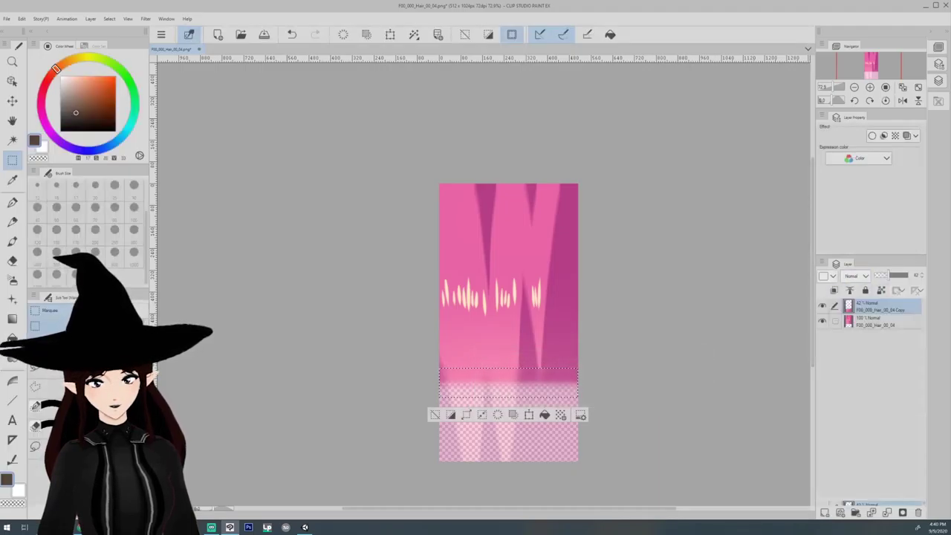
key("ctrl+d")
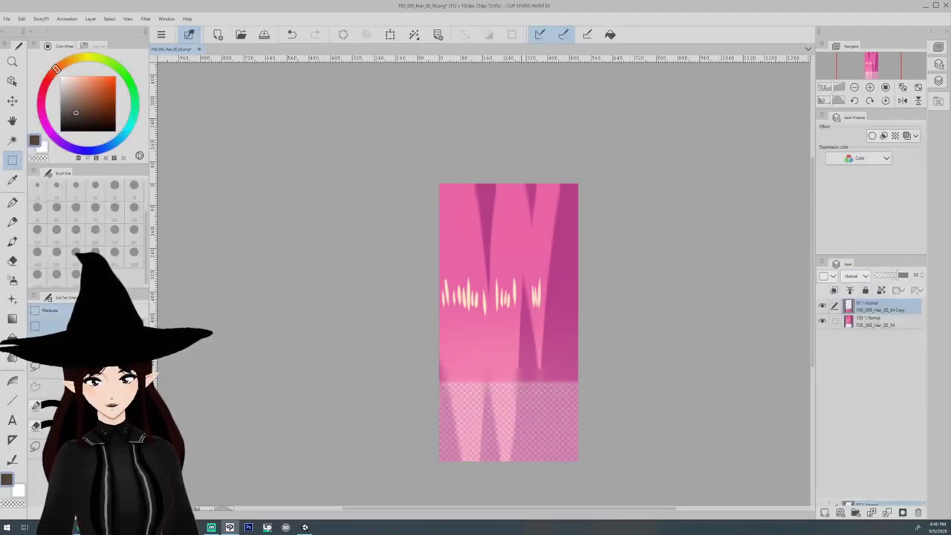
scroll(509, 457, "up", 1)
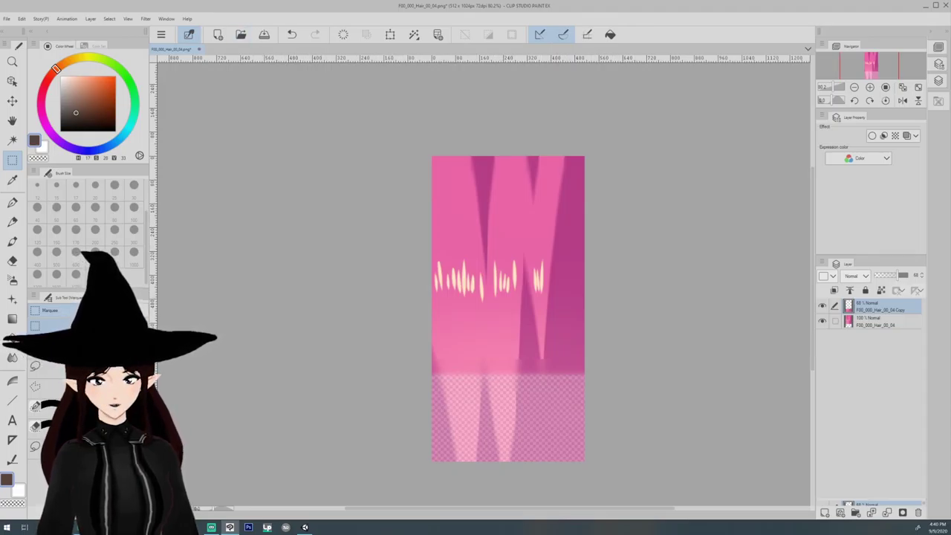
Merge the pasted layer down into the original hair layer and save the texture file
left_click(265, 36)
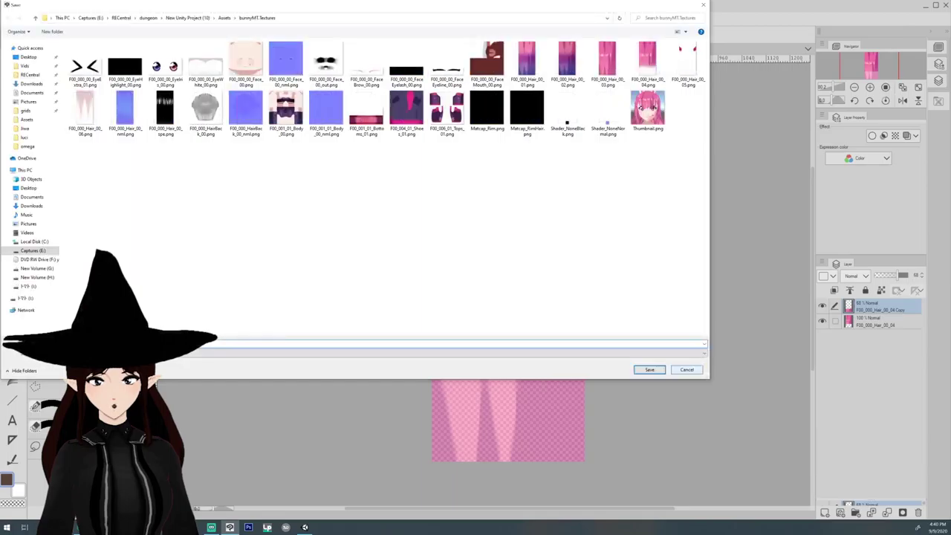
left_click(687, 369)
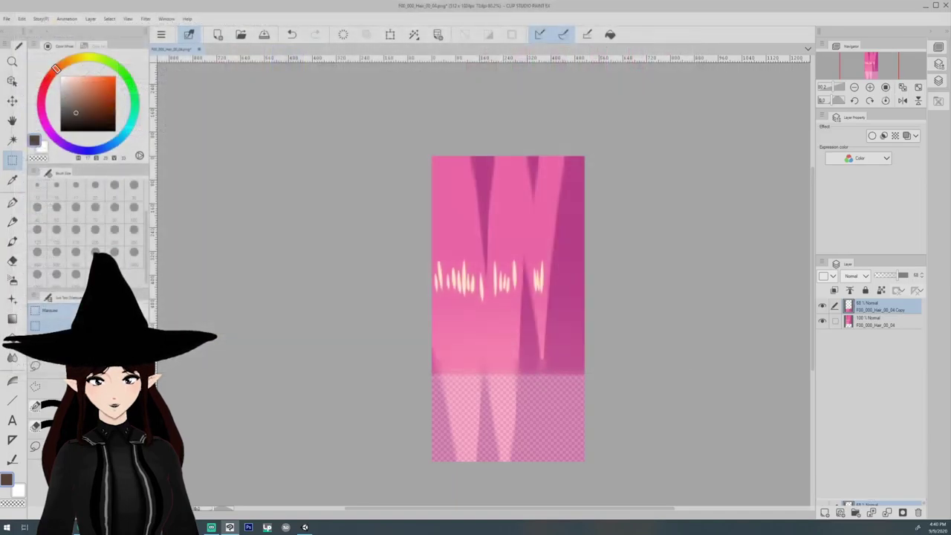
left_click(888, 512)
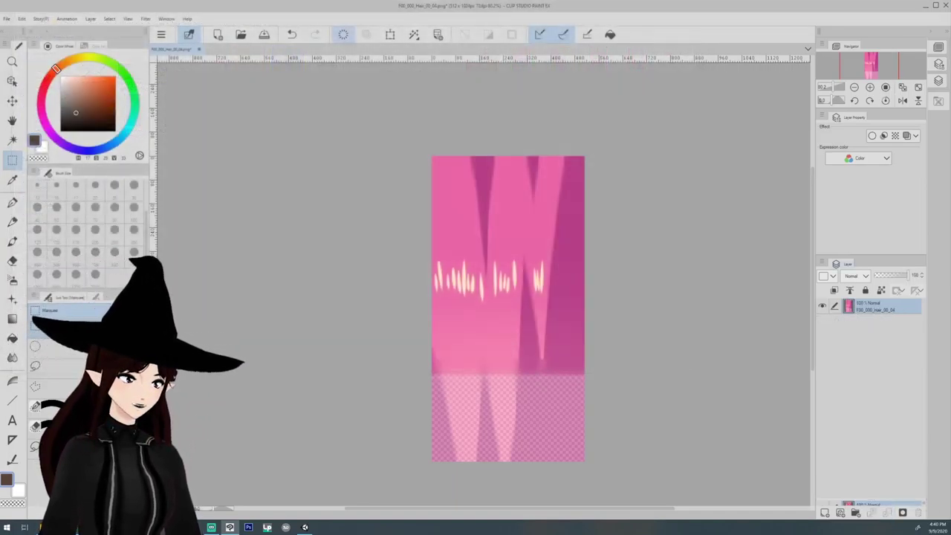
left_click(264, 34)
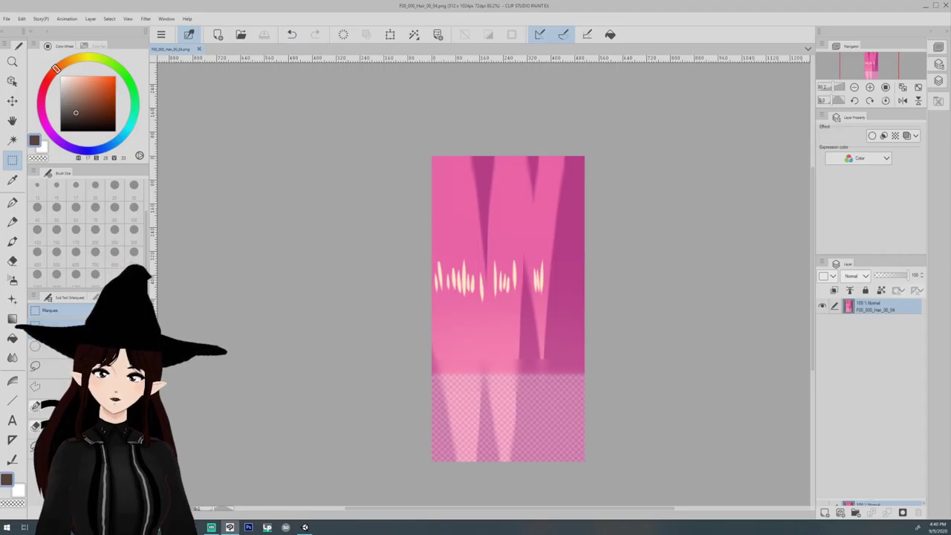
Switch to Unity and examine up close how the semi-transparent bangs overlap the avatar's eyes
key("alt+Tab")
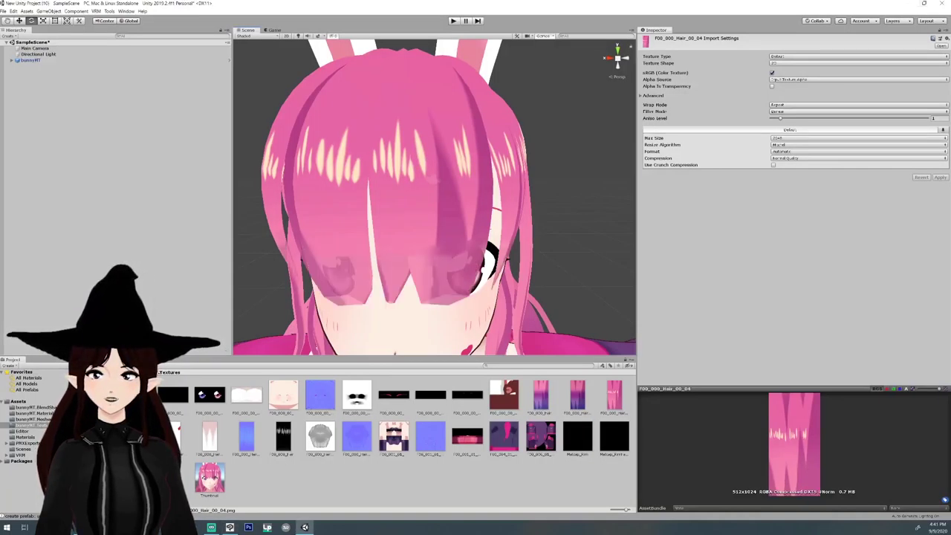
middle_click_drag(435, 223, 476, 127)
right_click_drag(475, 127, 416, 171, "alt")
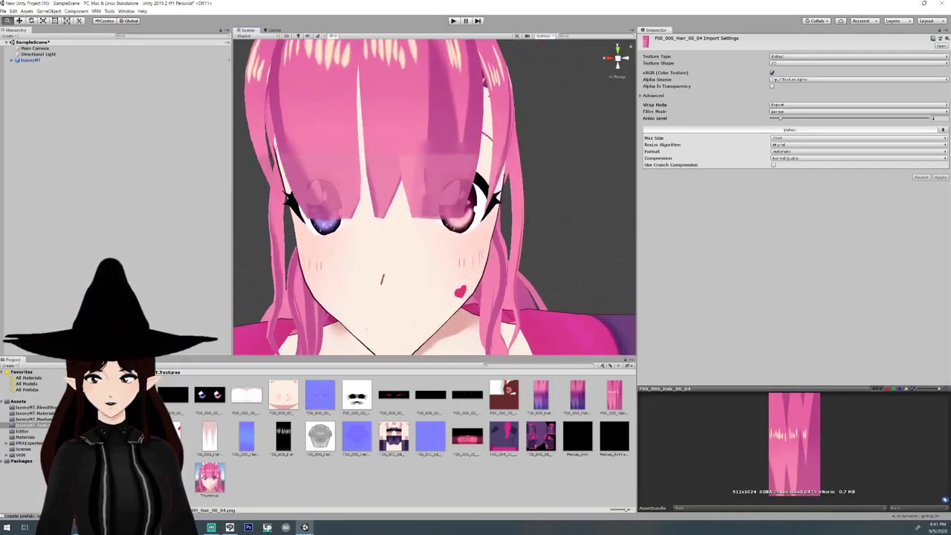
left_click_drag(416, 171, 437, 171, "alt")
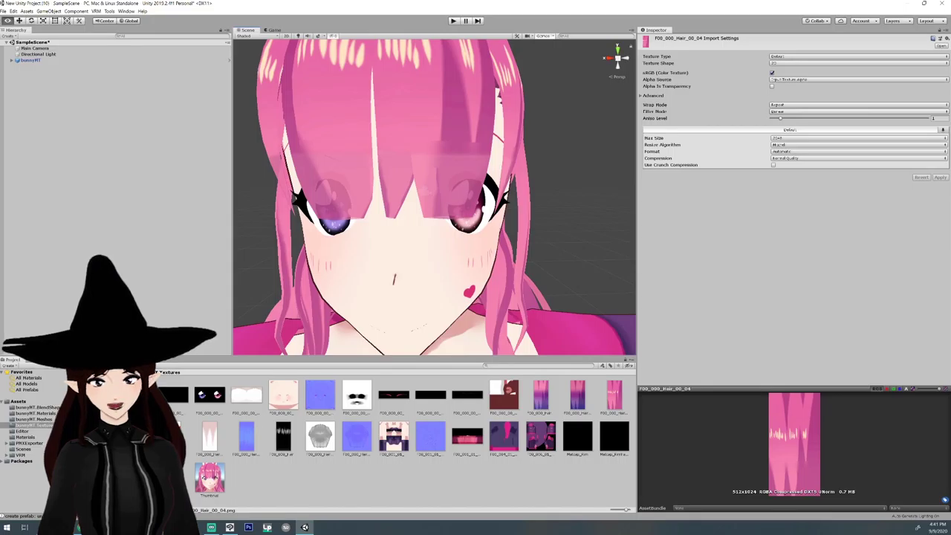
left_click_drag(294, 199, 276, 222, "alt")
Examine the avatar's semi-transparent bangs from farther away and from several angles
middle_click_drag(276, 221, 276, 279)
scroll(276, 279, "down", 5)
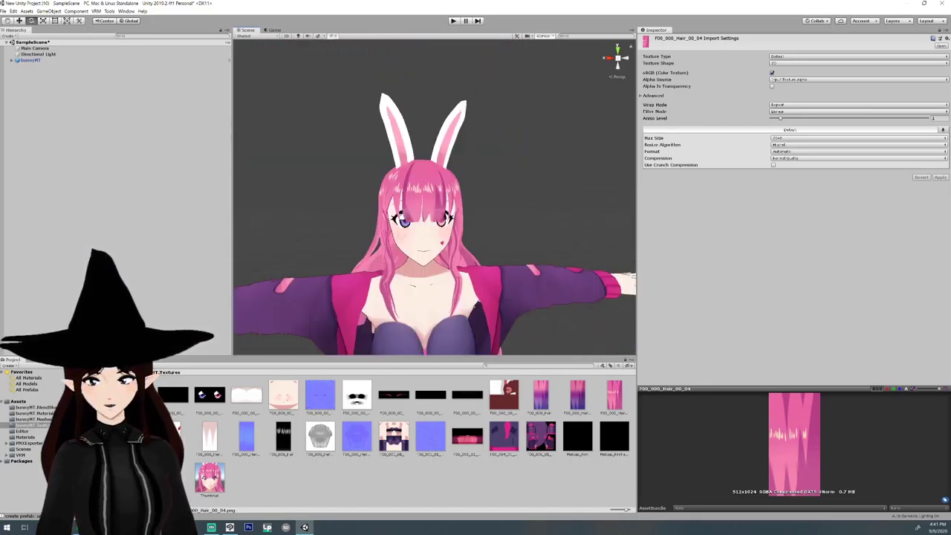
left_click_drag(434, 200, 529, 214, "alt")
left_click_drag(403, 176, 539, 177, "alt")
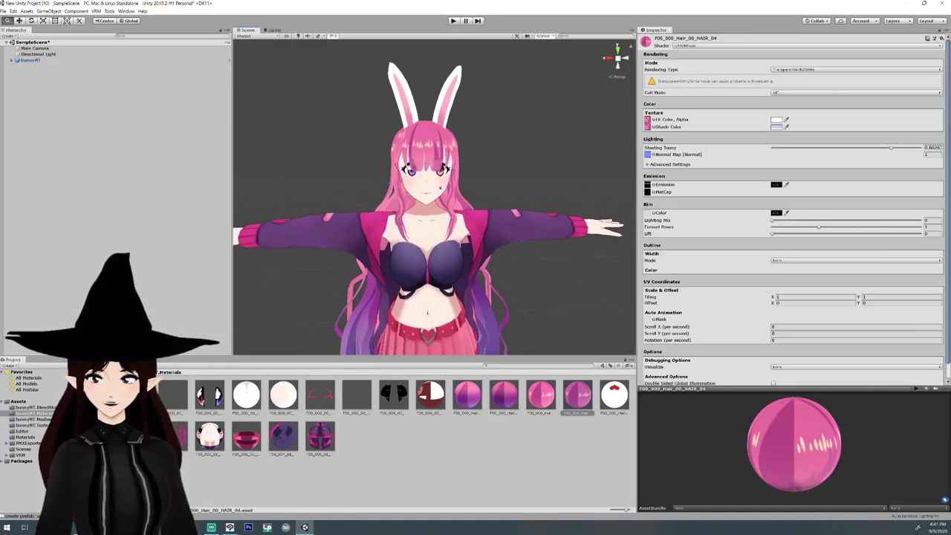
left_click_drag(431, 208, 439, 209, "alt")
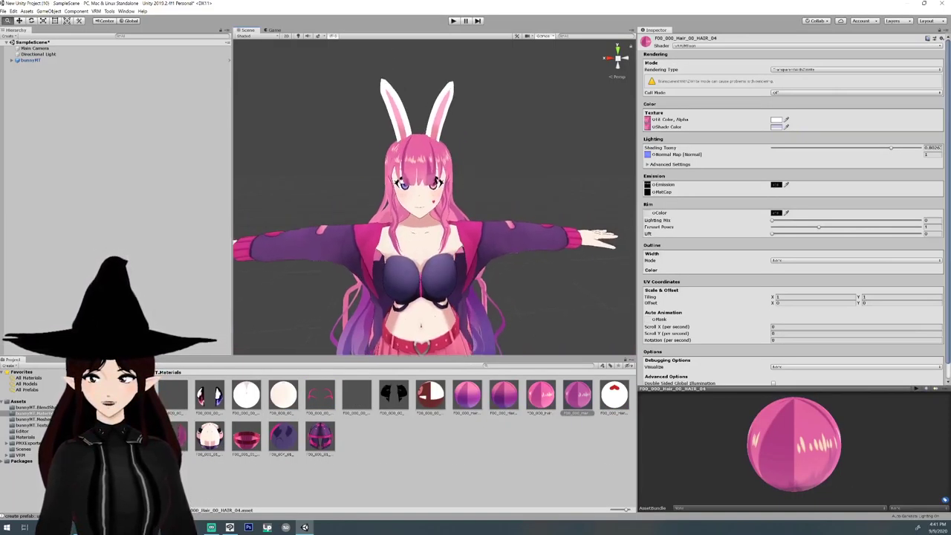
scroll(434, 201, "up", 5)
scroll(434, 197, "down", 6)
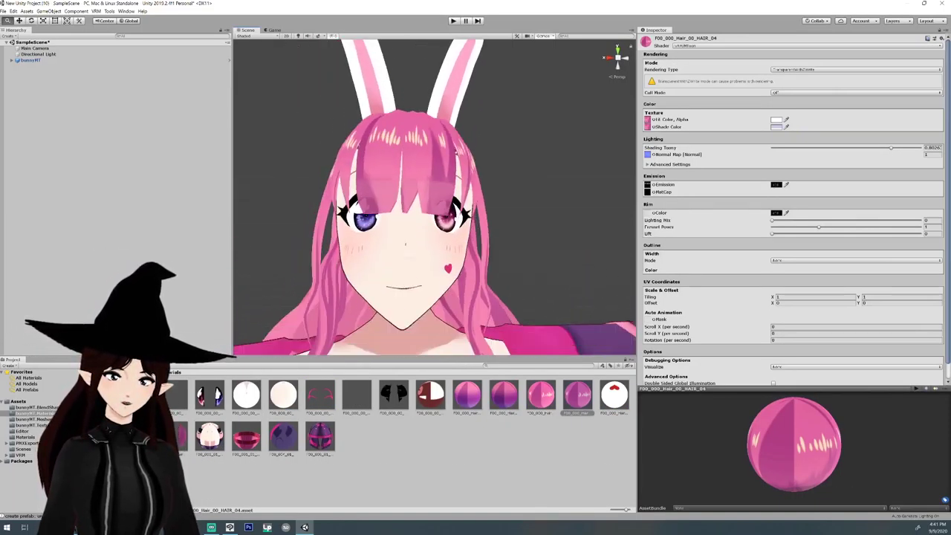
left_click_drag(434, 197, 459, 186, "alt")
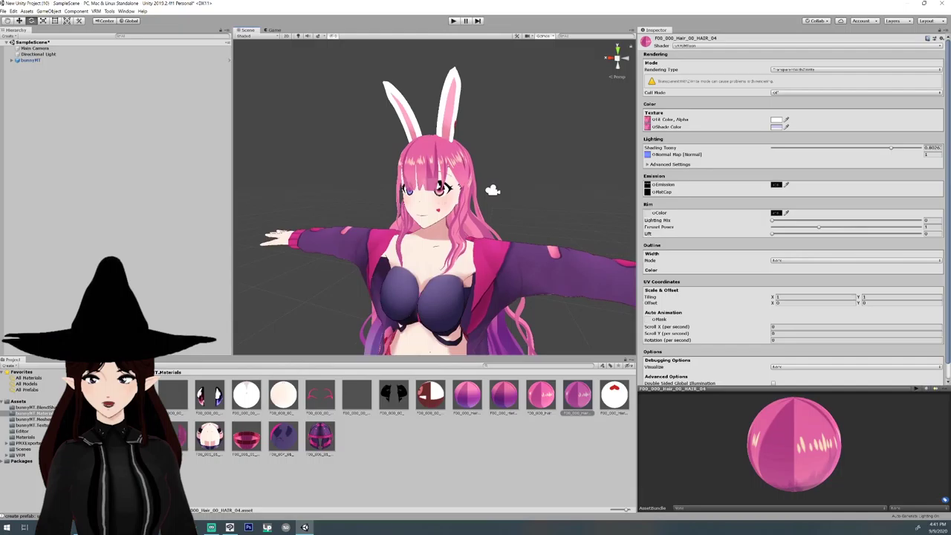